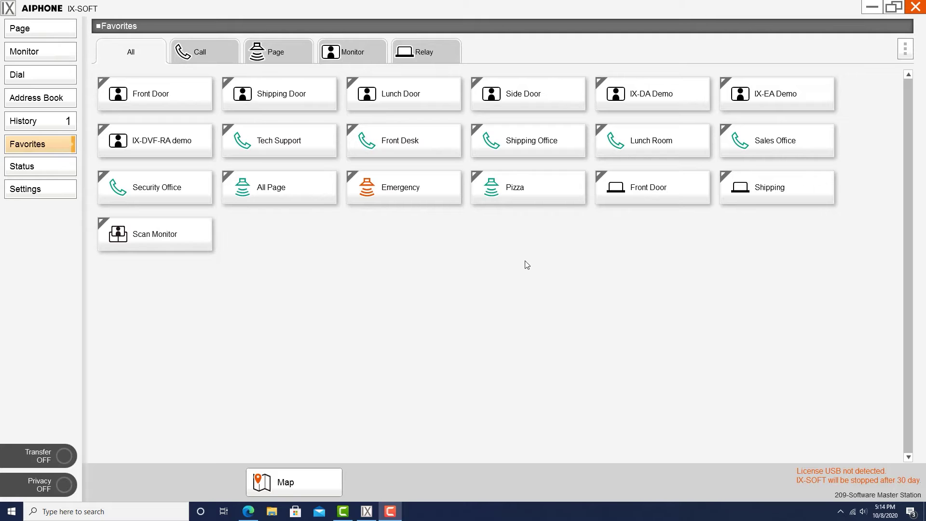
Step: Select the Security Office favorite, then filter favorites to Call and then to Page entries
click(154, 187)
click(197, 55)
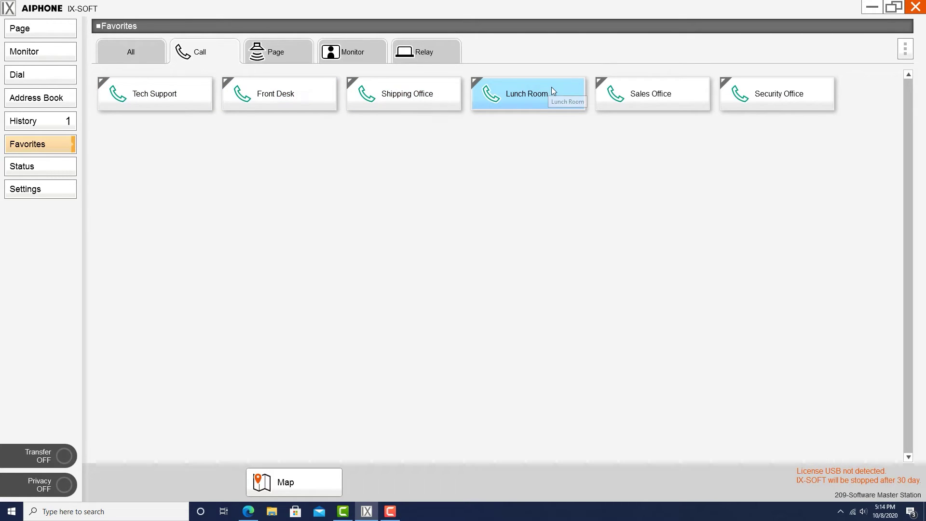
click(281, 59)
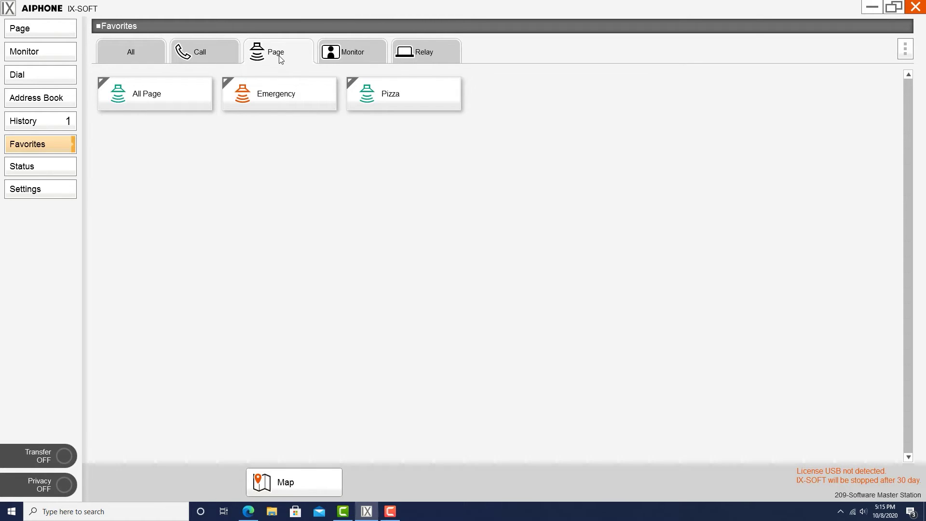
Step: Monitor the Side Door camera, talk to the station, release the door, and hang up
click(348, 58)
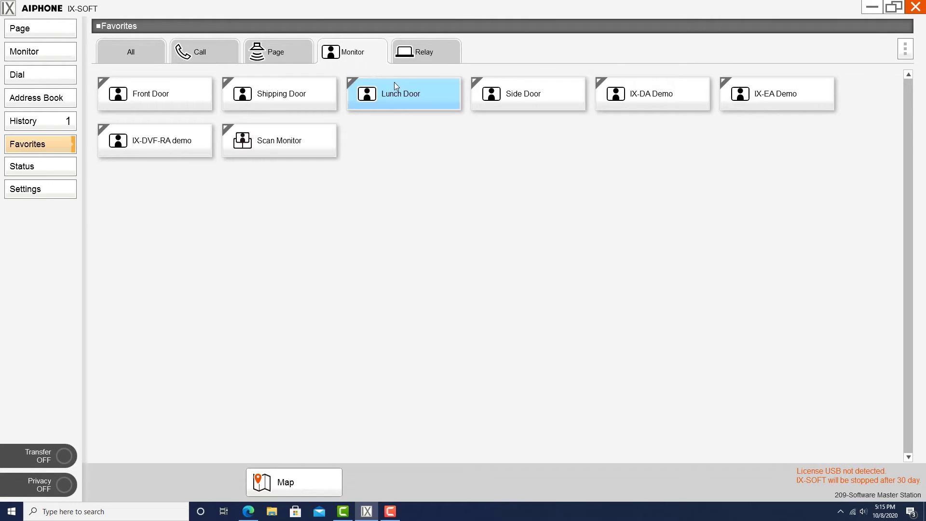
click(494, 103)
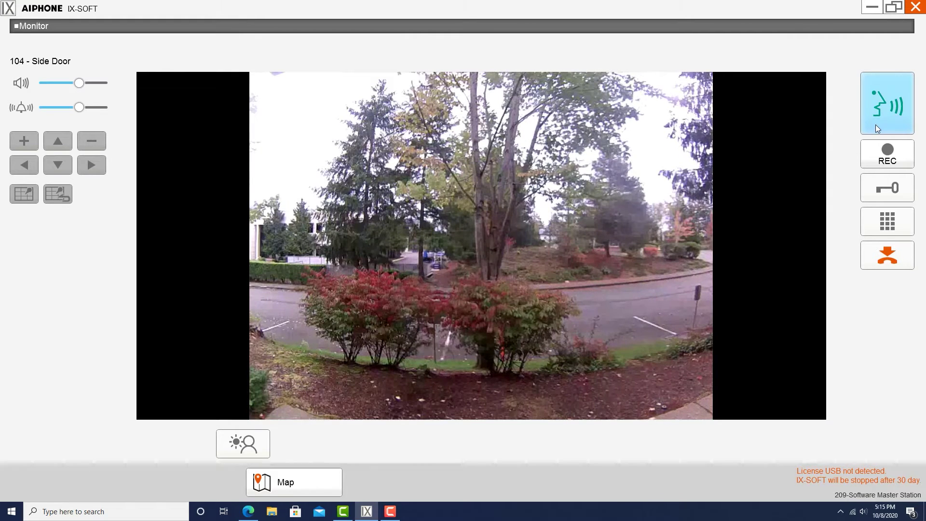
click(876, 124)
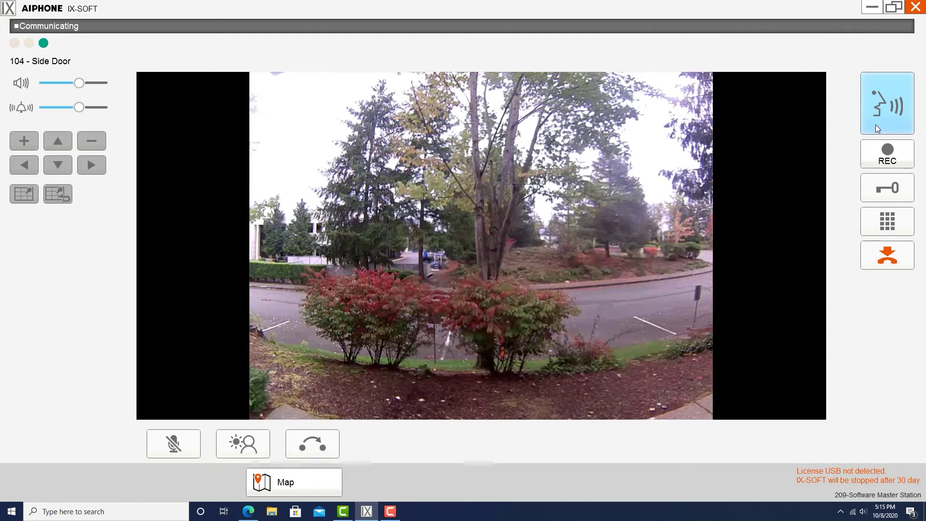
click(869, 195)
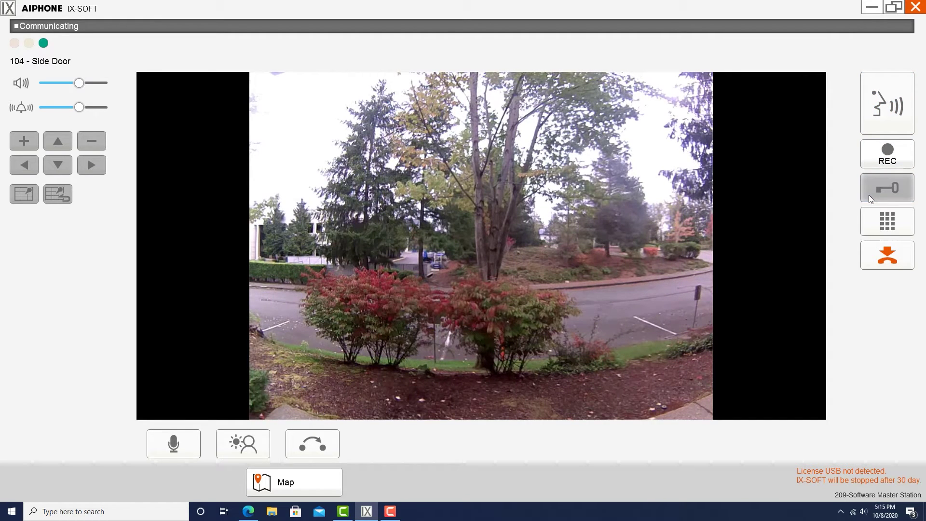
click(876, 268)
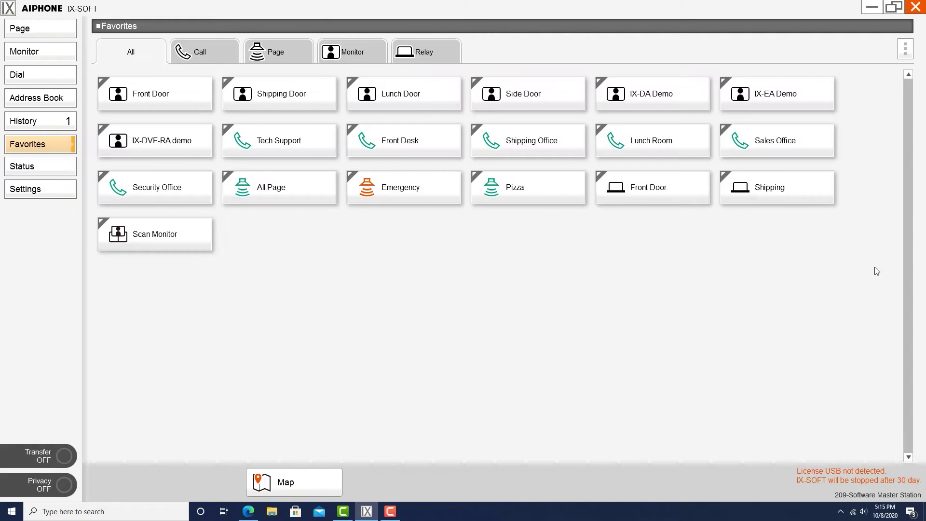
Step: Filter favorites to Monitor entries and start the Scan Monitor tile
click(354, 53)
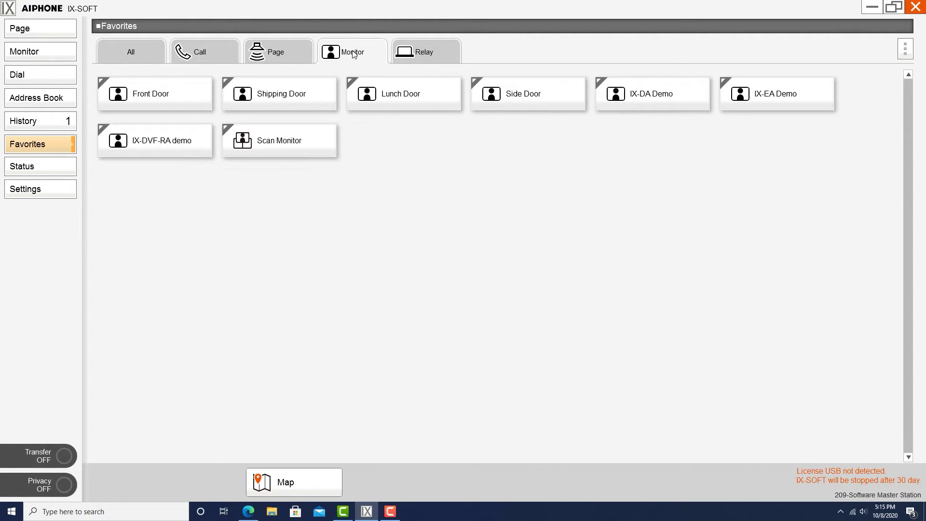
click(263, 151)
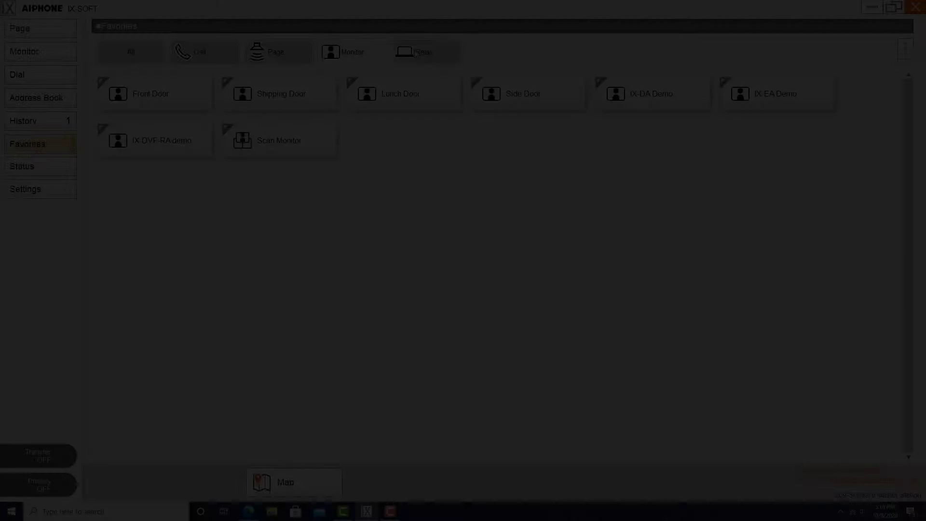
Step: Trigger the Front Door relay from the Relay favorites, then open Settings to Speed Dial
click(416, 53)
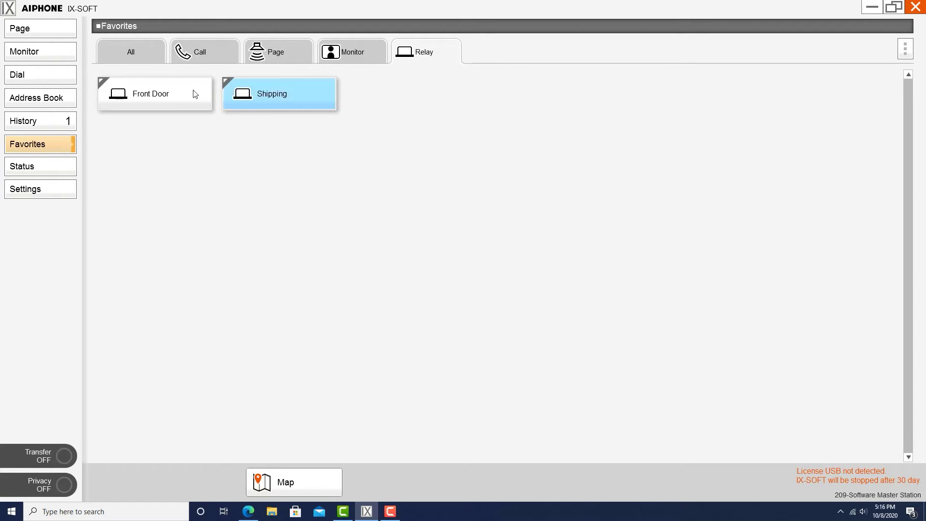
click(158, 94)
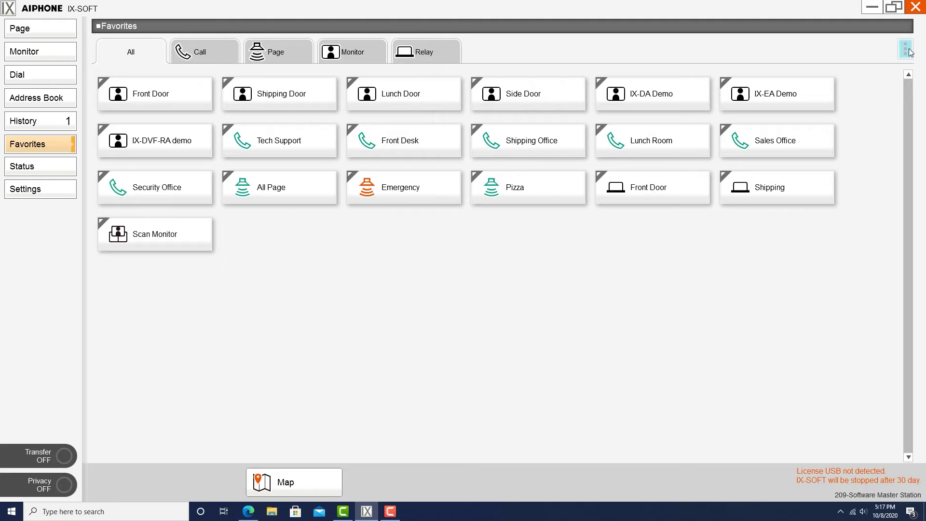
click(909, 52)
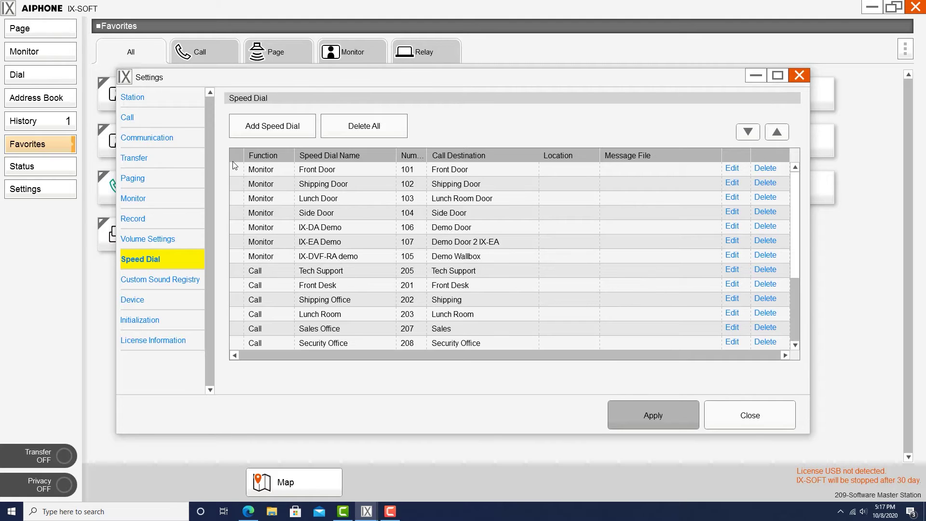
Step: Begin a new speed dial entry, cancel it without a destination, and switch to the Page screen
click(245, 129)
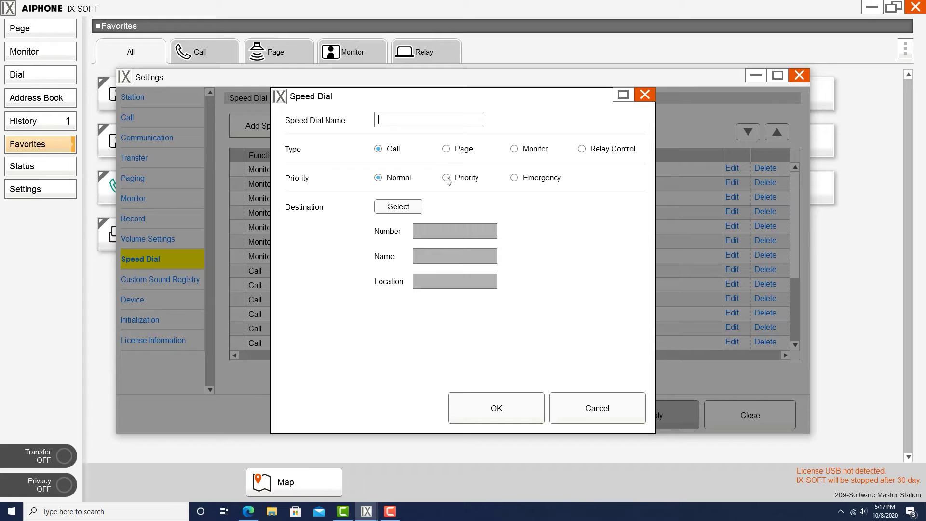
click(404, 209)
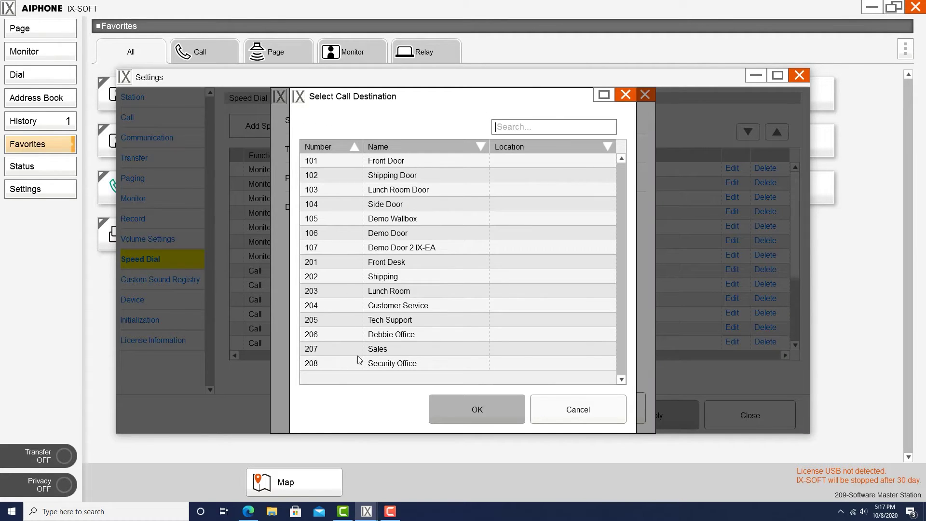
click(565, 413)
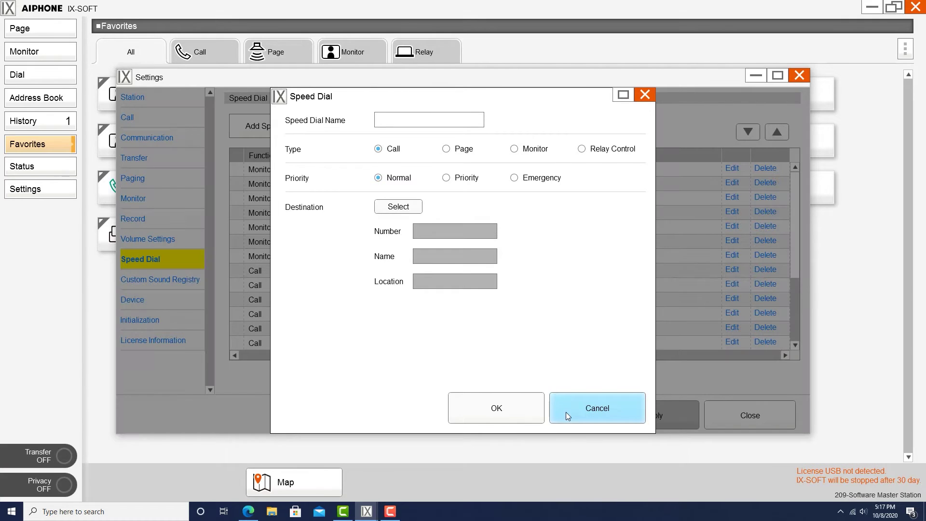
click(563, 401)
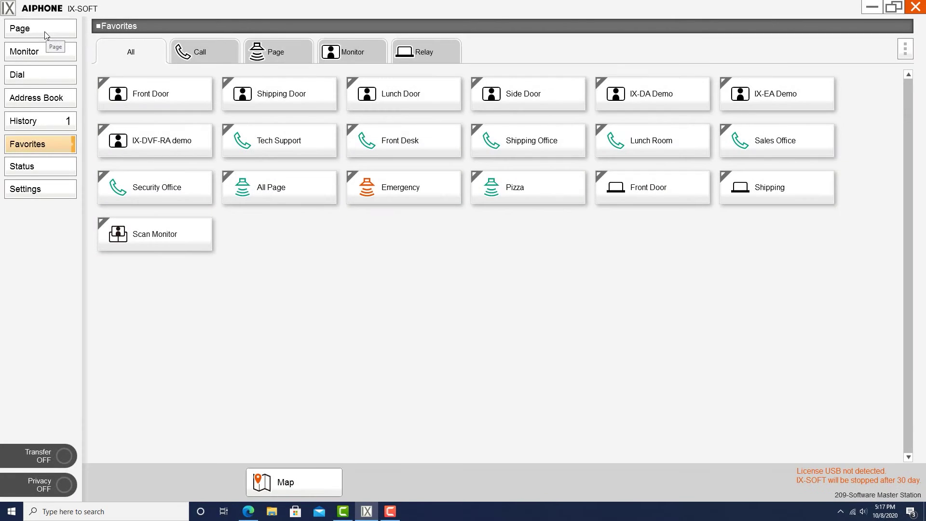
click(44, 31)
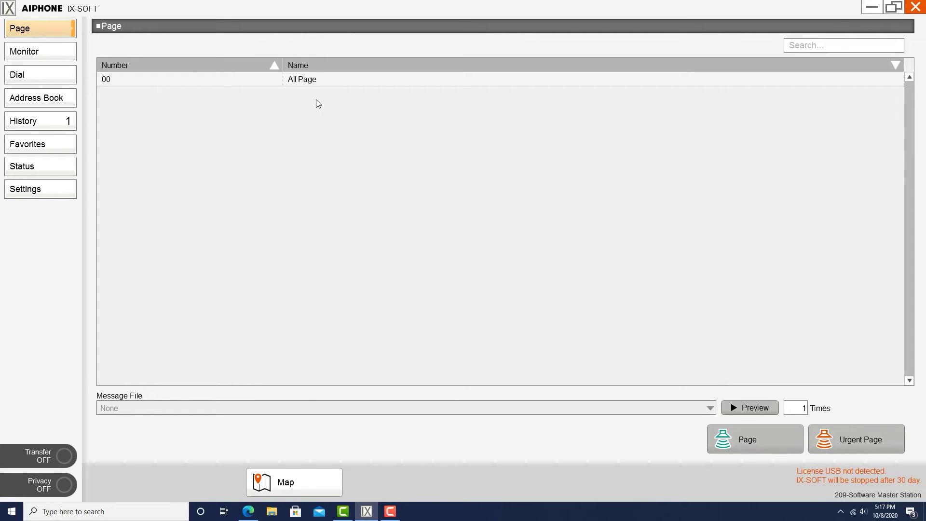
Step: Choose the 00 All Page group, pick the Lock Down message file, and select the Times value
click(311, 82)
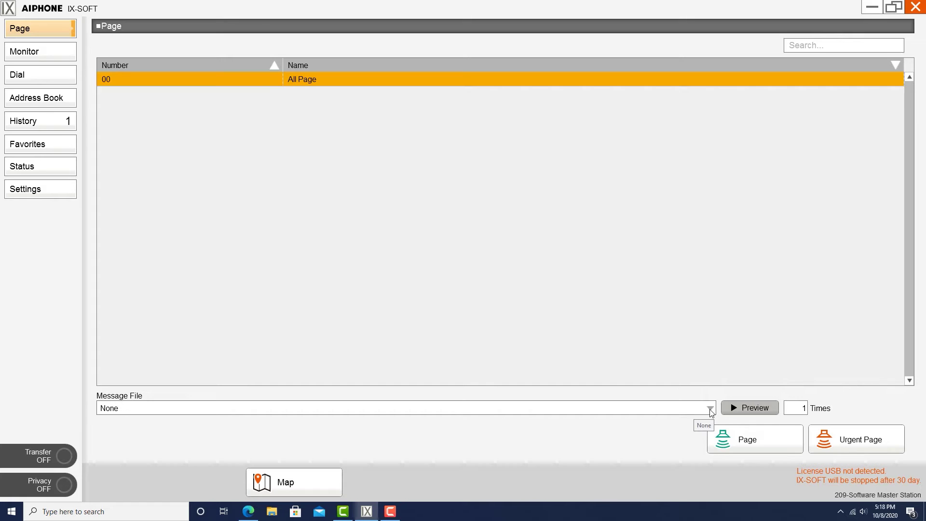
click(710, 410)
scroll(598, 384, down, 1)
scroll(533, 333, down, 2)
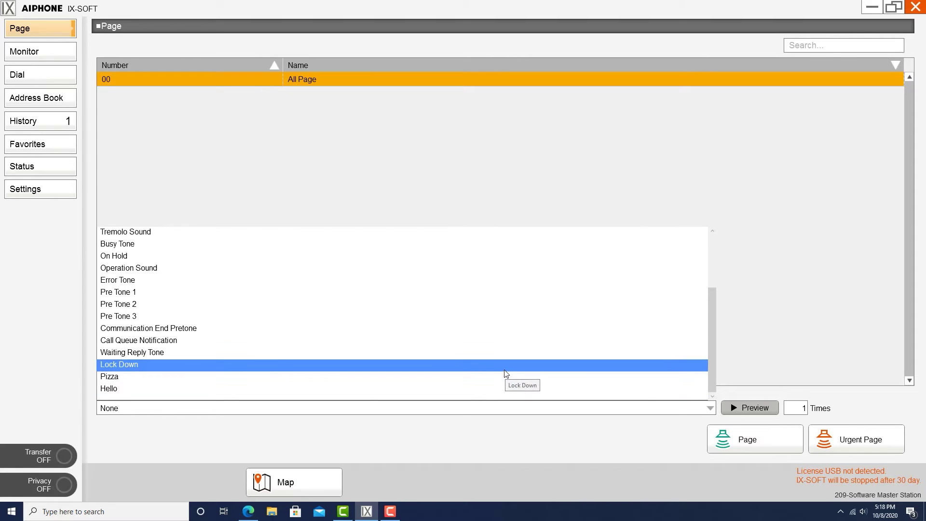
click(504, 370)
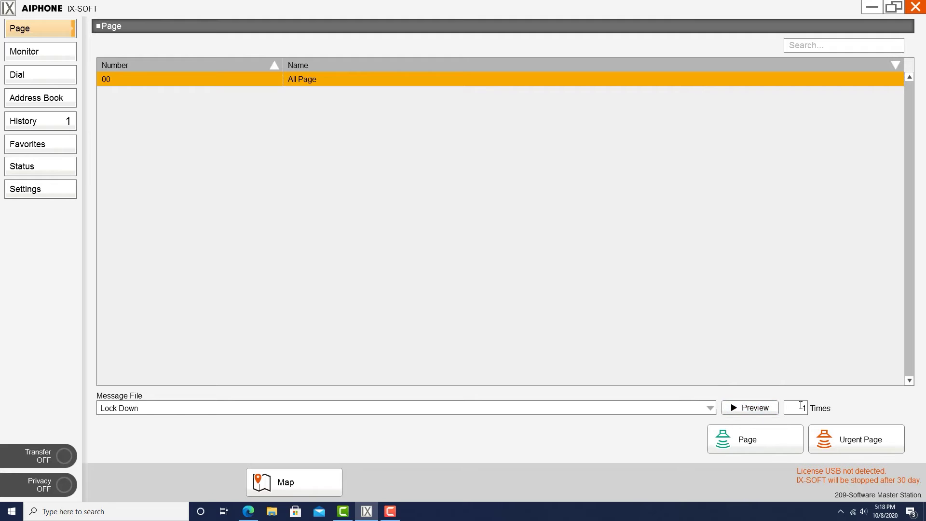
drag(793, 408, 814, 411)
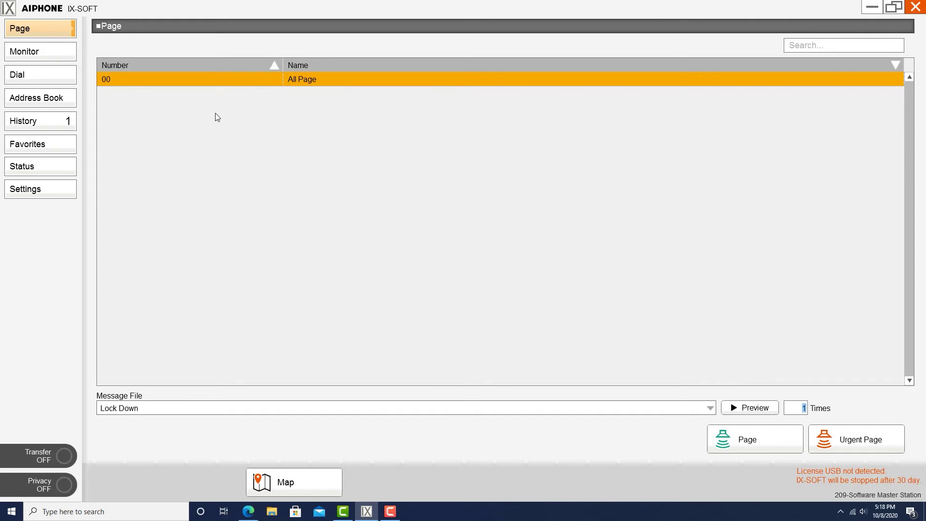
Step: Monitor the 103 Lunch Room Door camera from the door station list
click(55, 57)
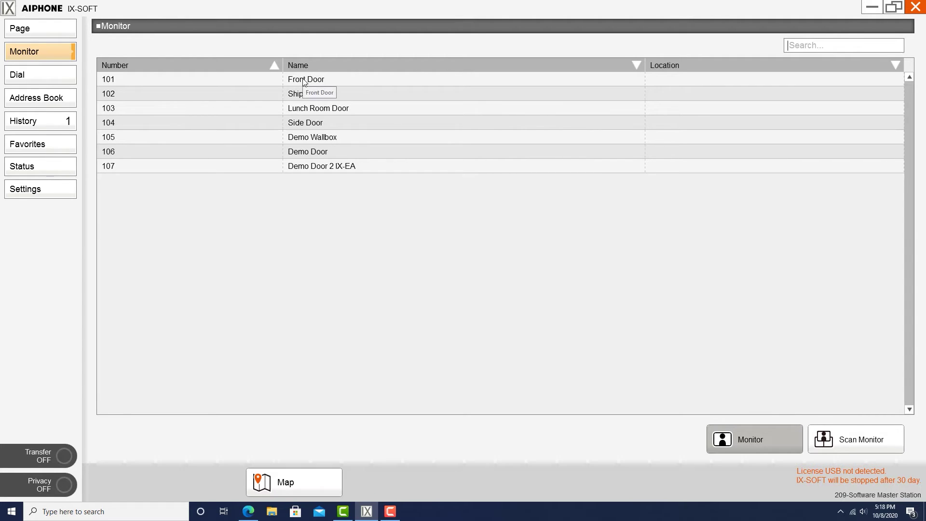
click(296, 98)
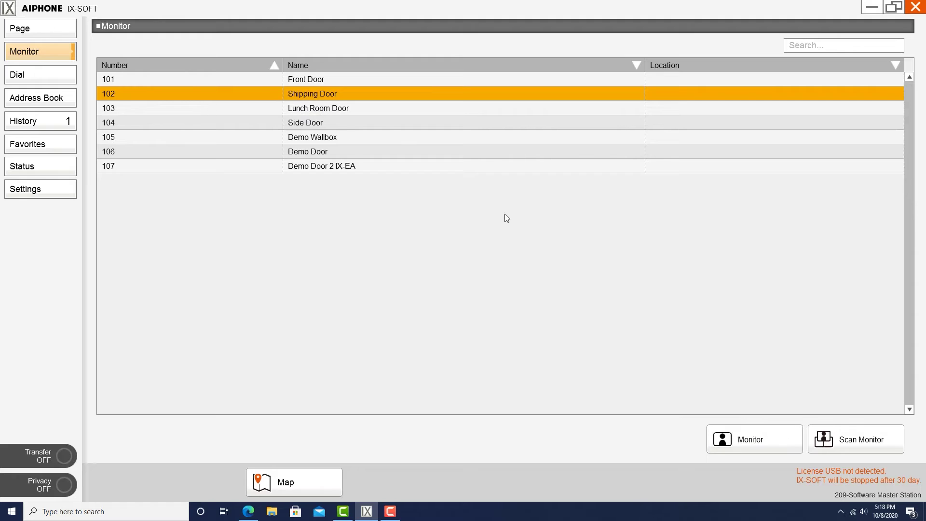
click(305, 108)
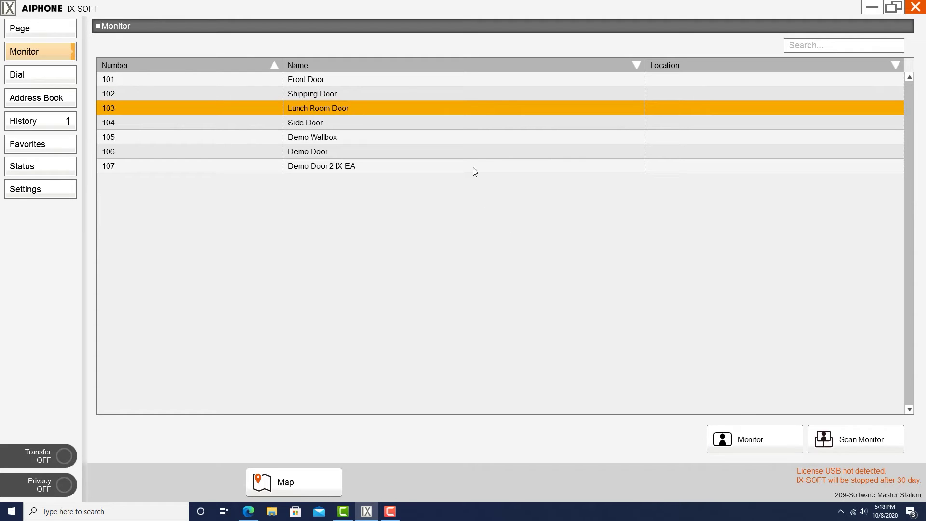
click(752, 440)
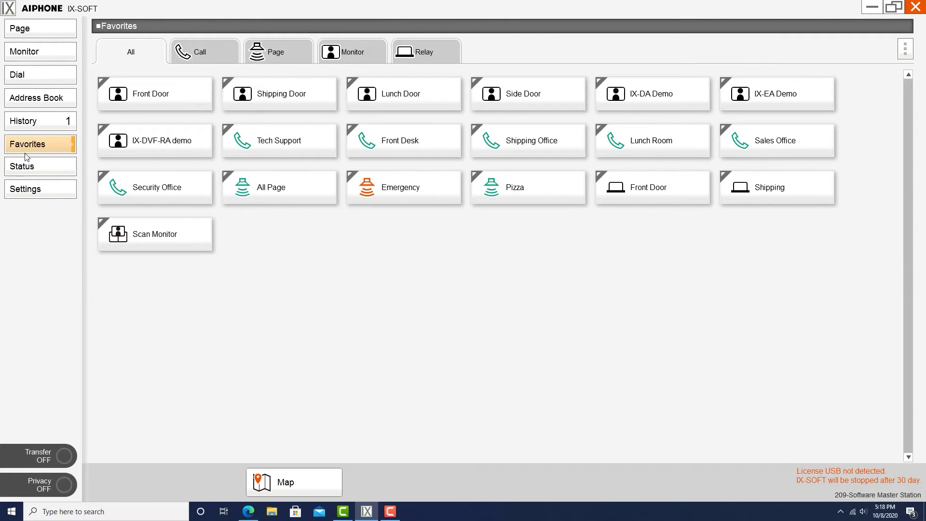
Step: Run a Scan Monitor of all door stations, then hang up back to Favorites
click(27, 52)
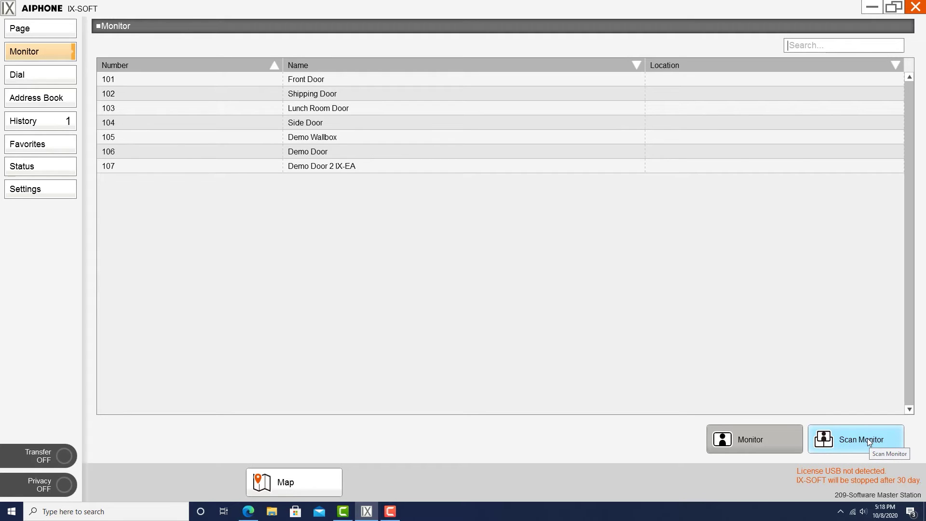
click(867, 439)
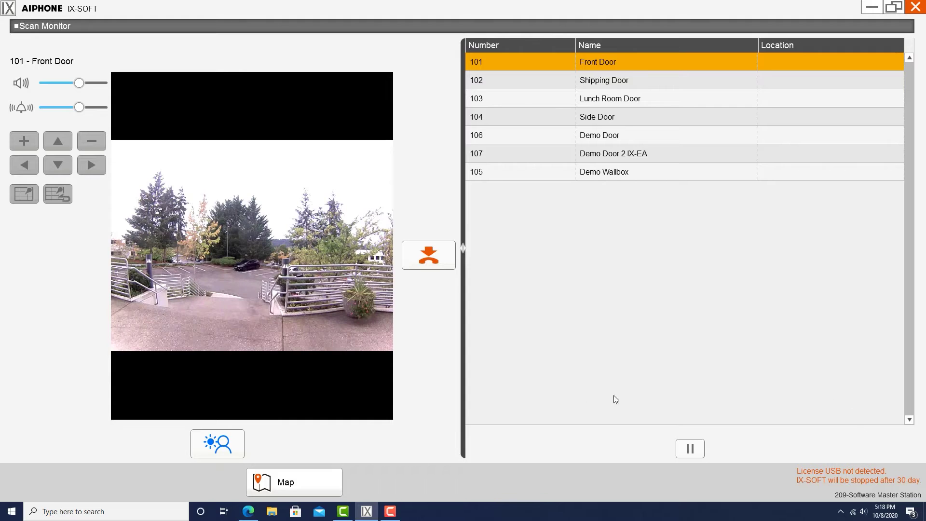
click(416, 266)
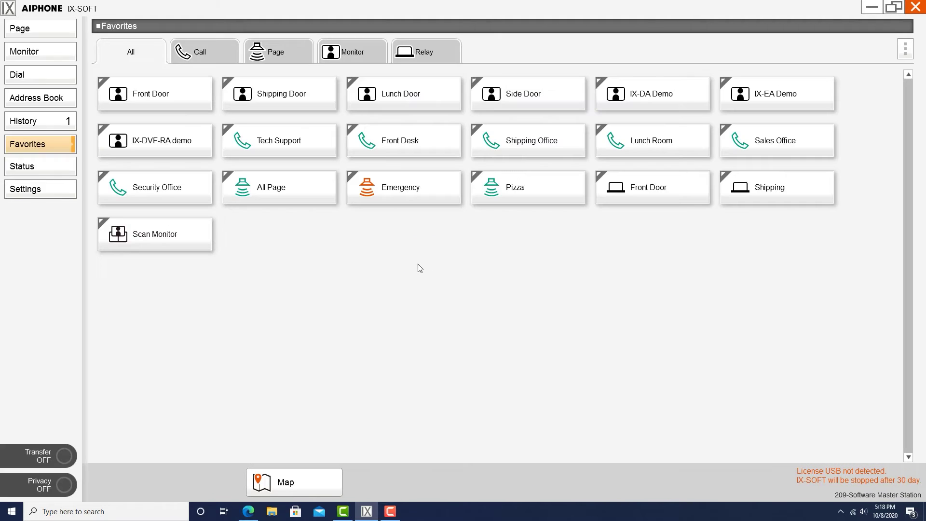
Step: Enter 102 on the dial keypad, then switch to the Address Book station list
click(36, 74)
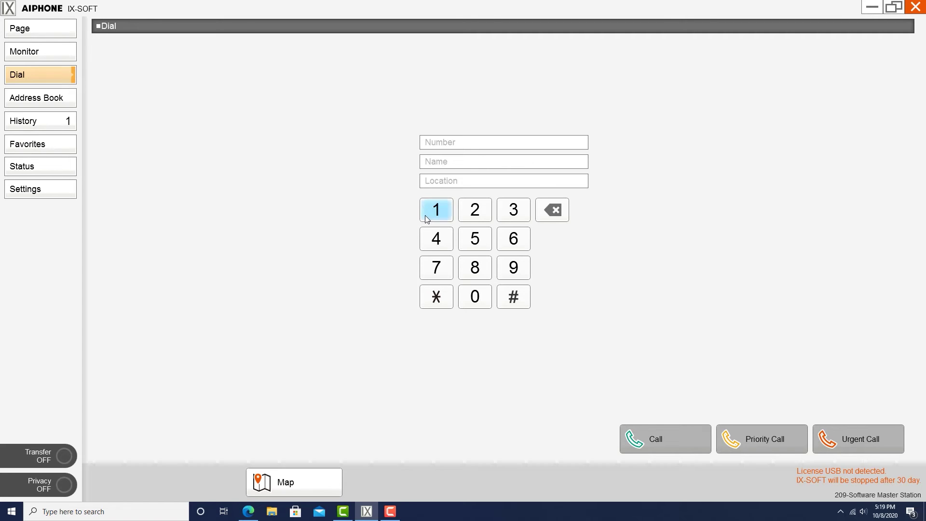
text(102)
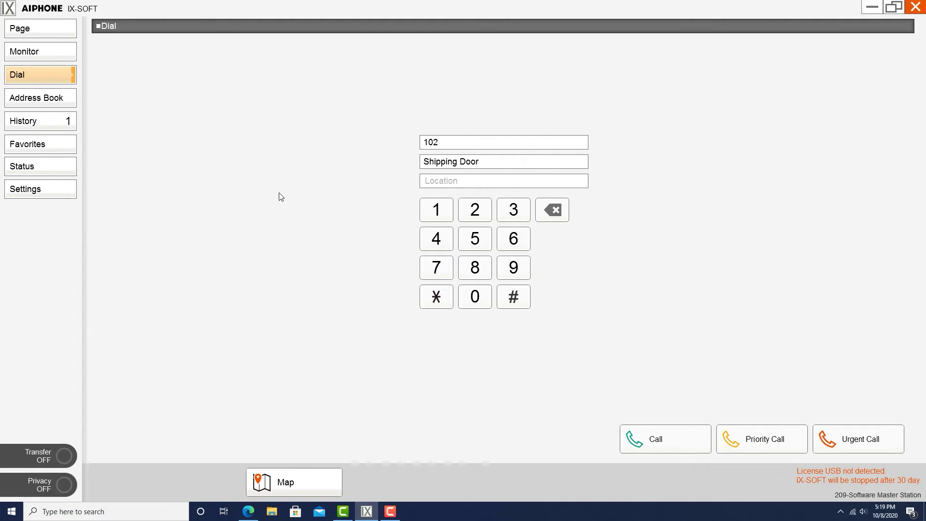
click(37, 109)
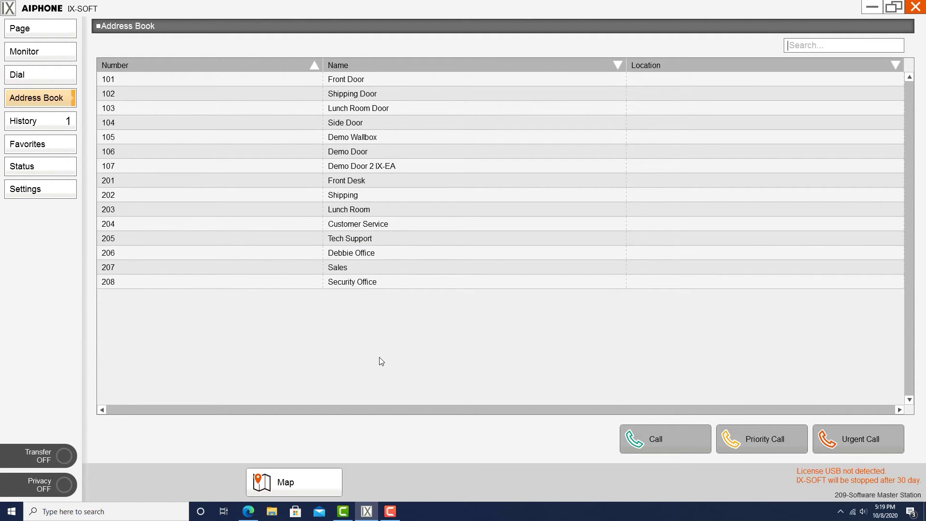
Step: Play the 09/29/2020 10:20 AM Front Door call recording from History, then close the player
click(14, 124)
scroll(190, 256, down, 4)
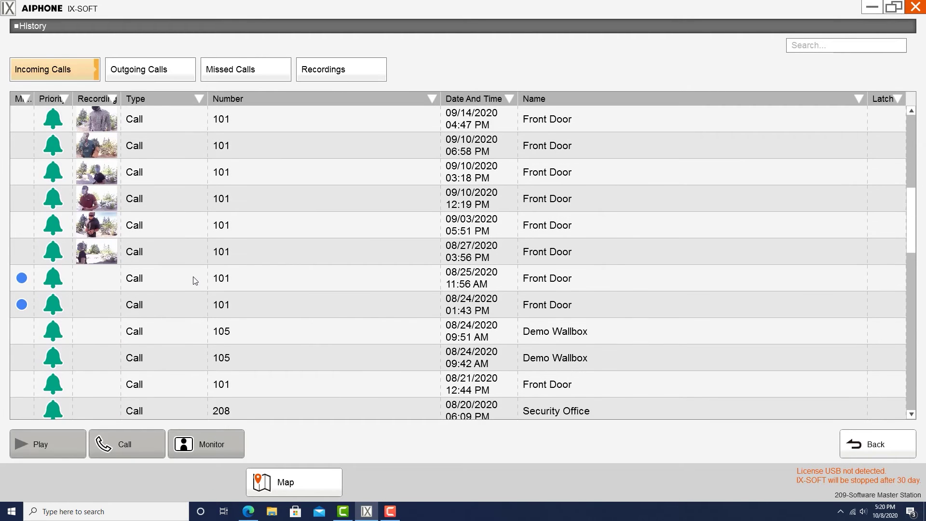
scroll(196, 282, up, 4)
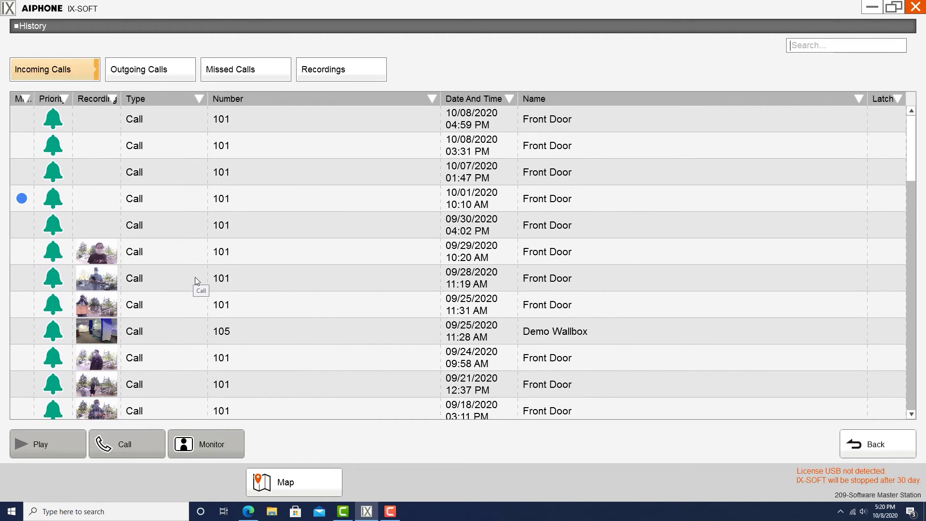
click(107, 251)
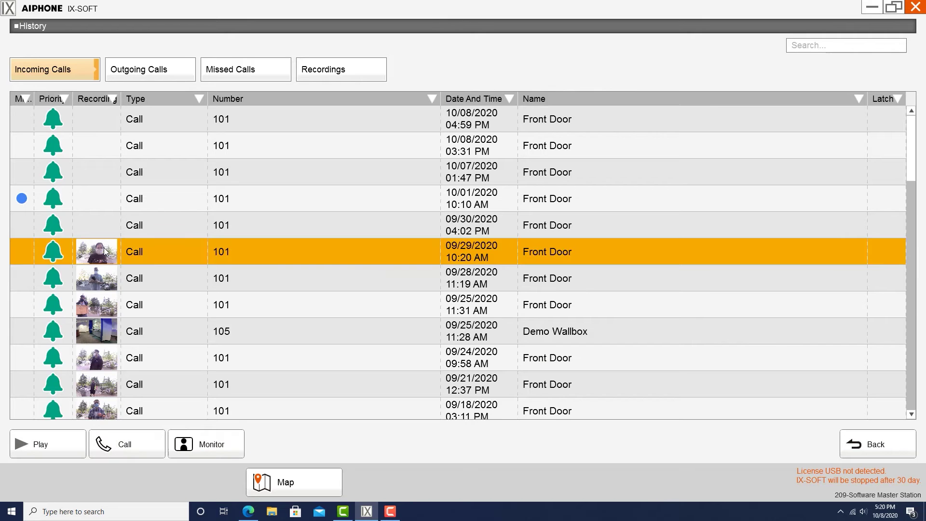
click(48, 444)
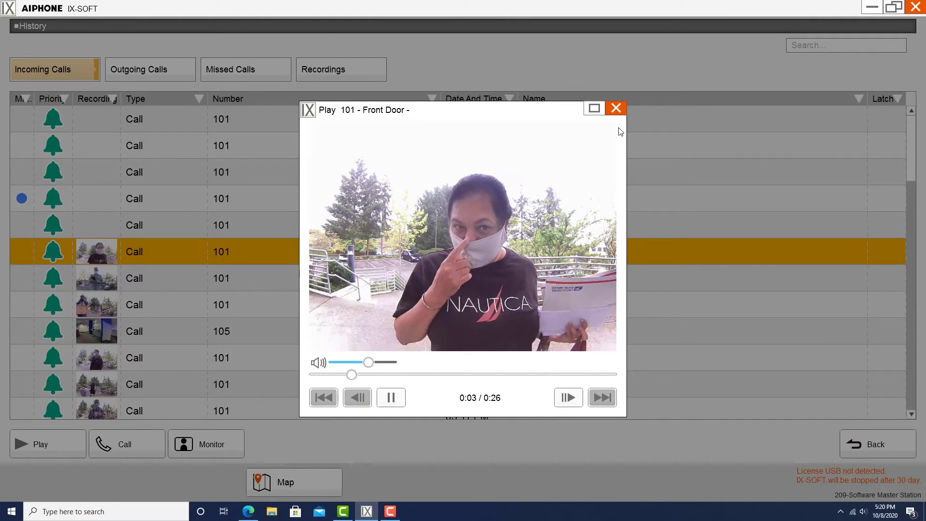
click(616, 108)
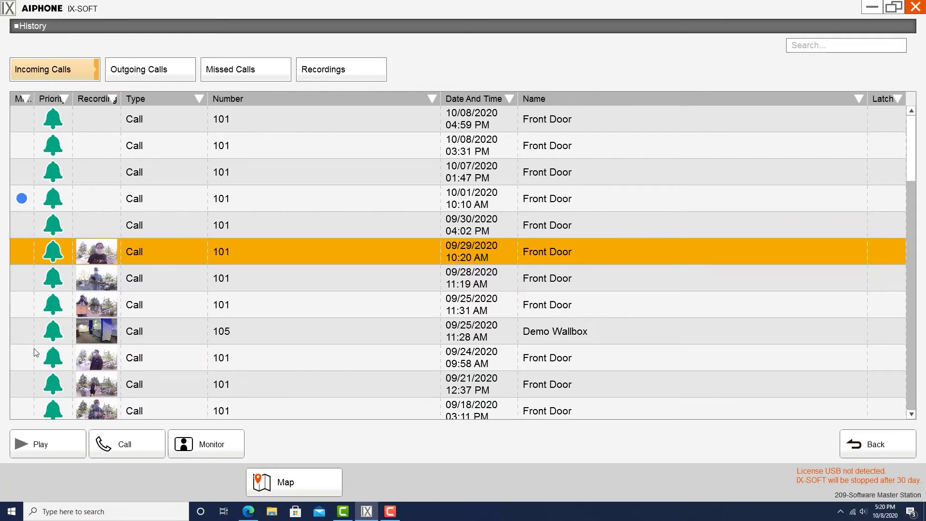
Step: Browse the Outgoing, Missed and Recordings history lists, then go back to Favorites
scroll(194, 309, down, 1)
scroll(193, 307, up, 1)
click(144, 68)
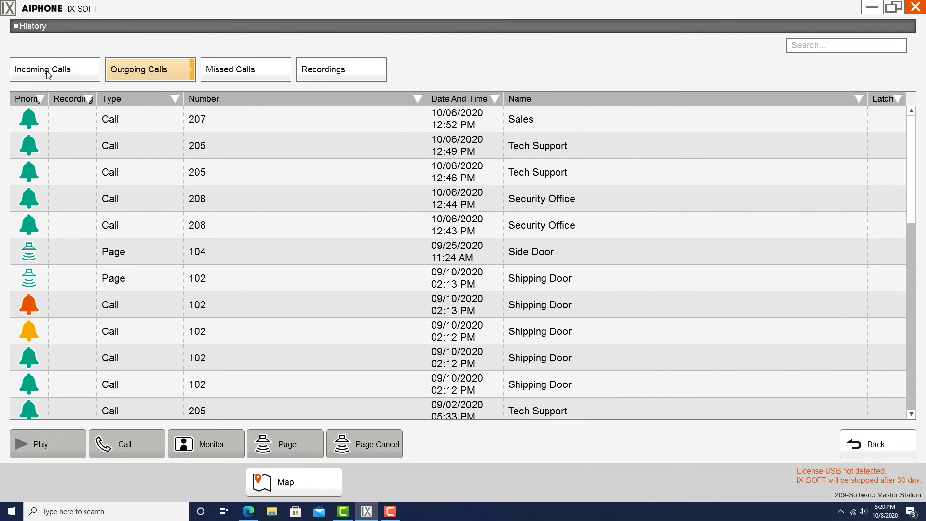
click(62, 71)
click(153, 70)
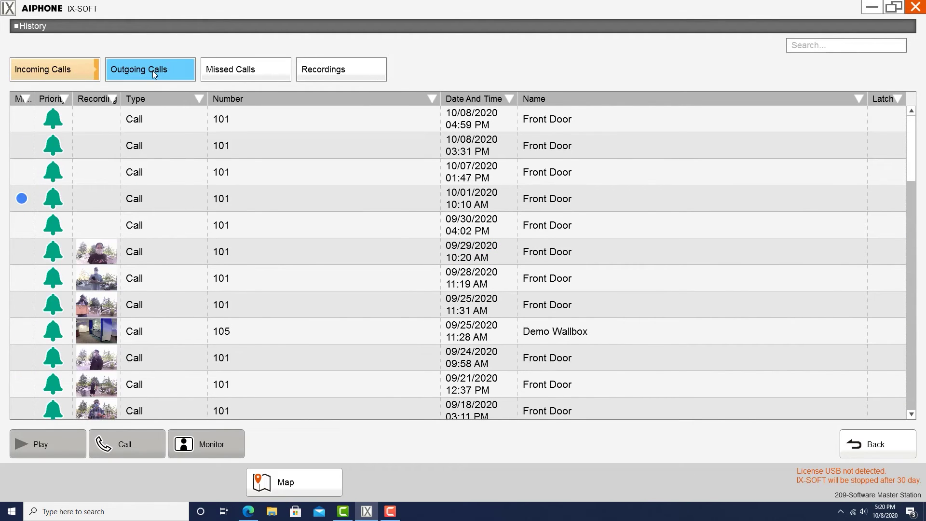
click(239, 76)
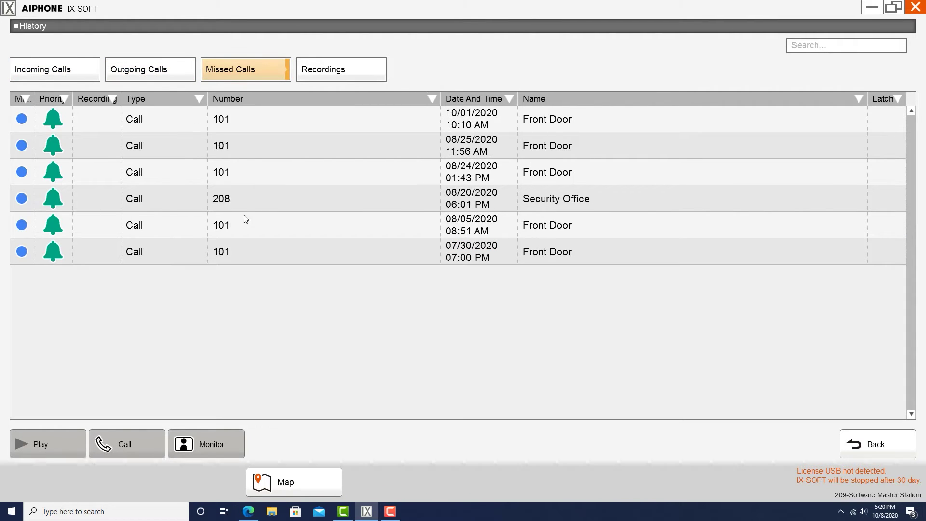
click(356, 70)
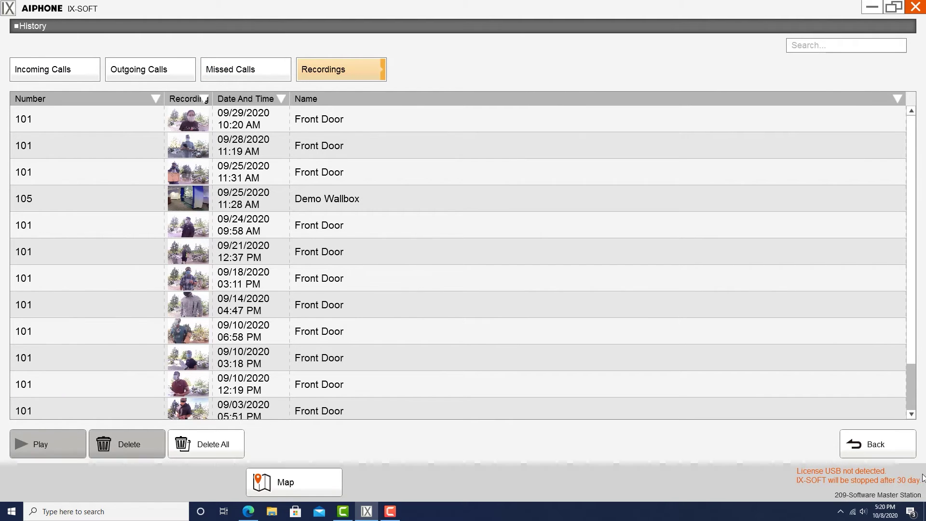
click(878, 443)
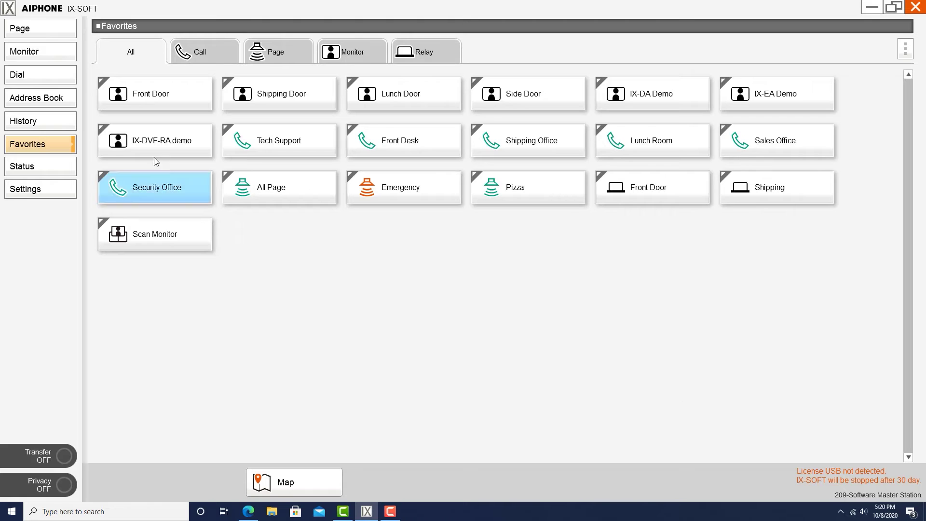
click(22, 168)
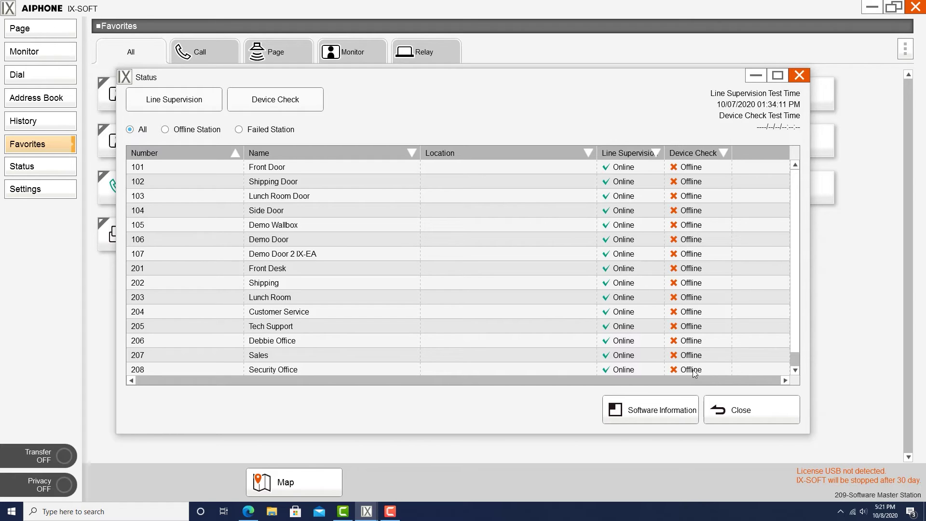
click(727, 411)
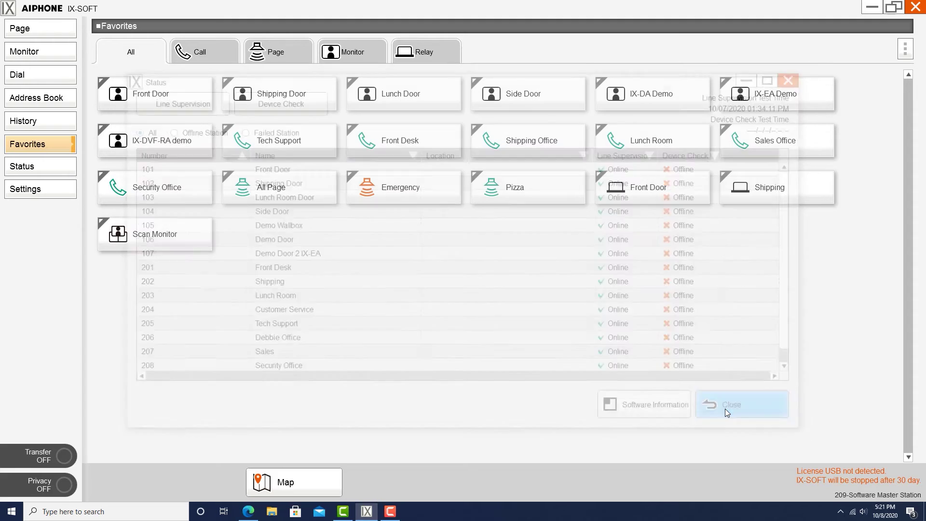
Step: Open User settings and review the Station, Call, Communication, Transfer and Paging pages
click(23, 192)
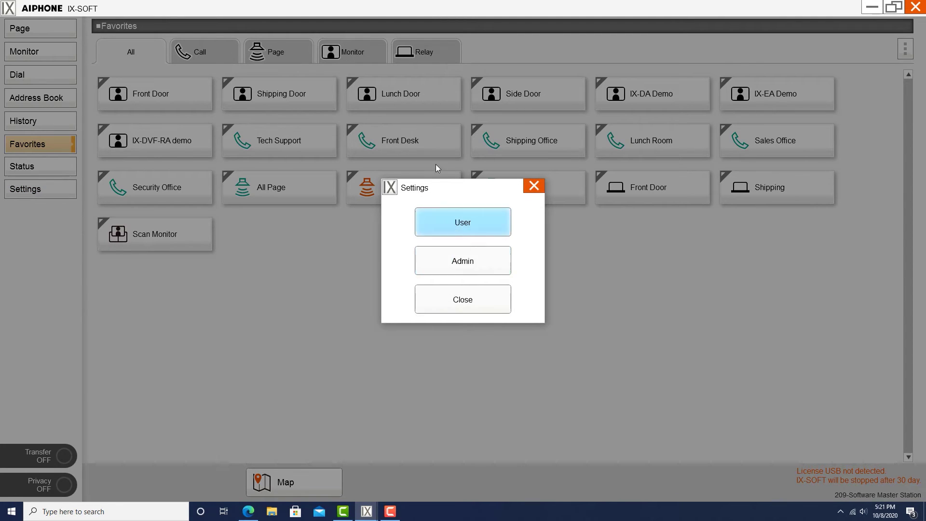
click(442, 225)
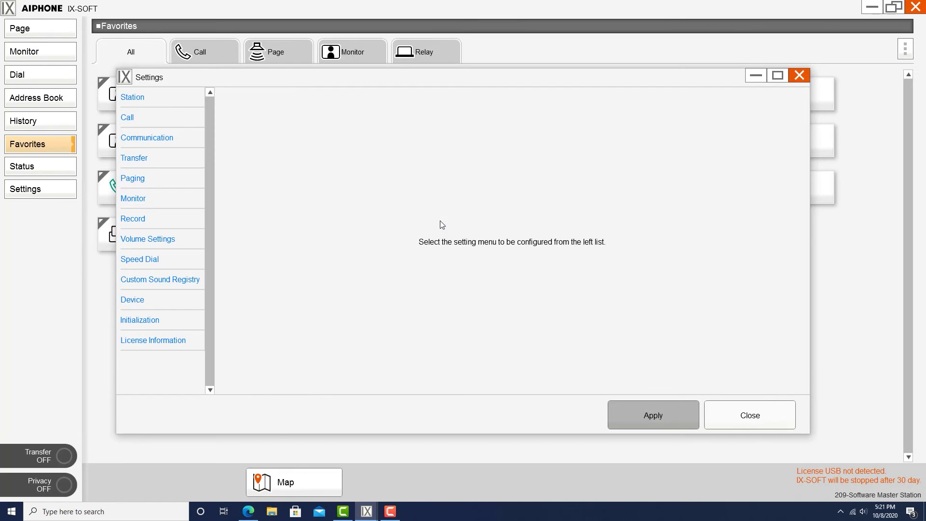
click(170, 98)
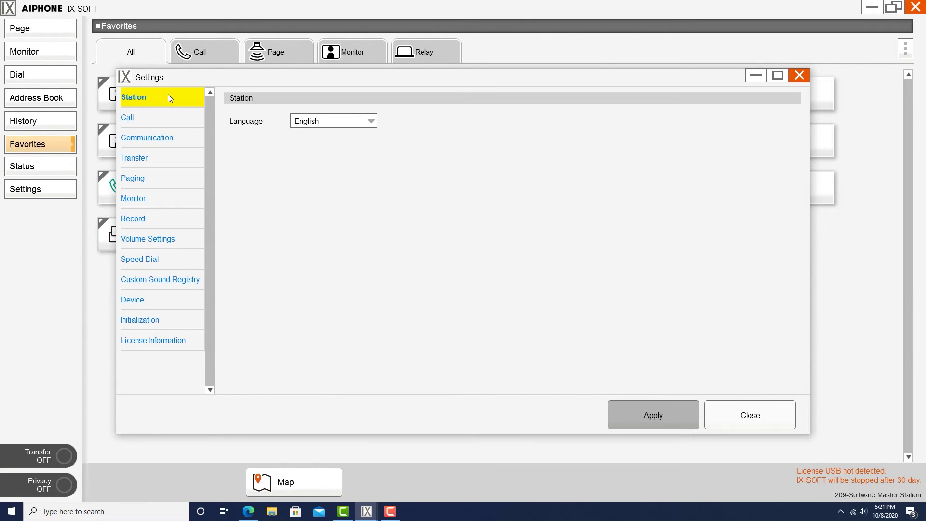
click(157, 120)
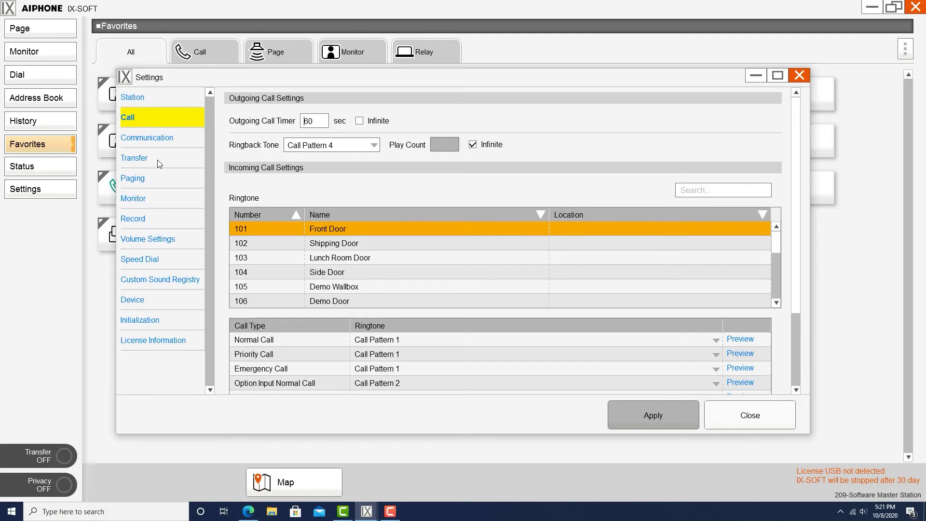
click(152, 139)
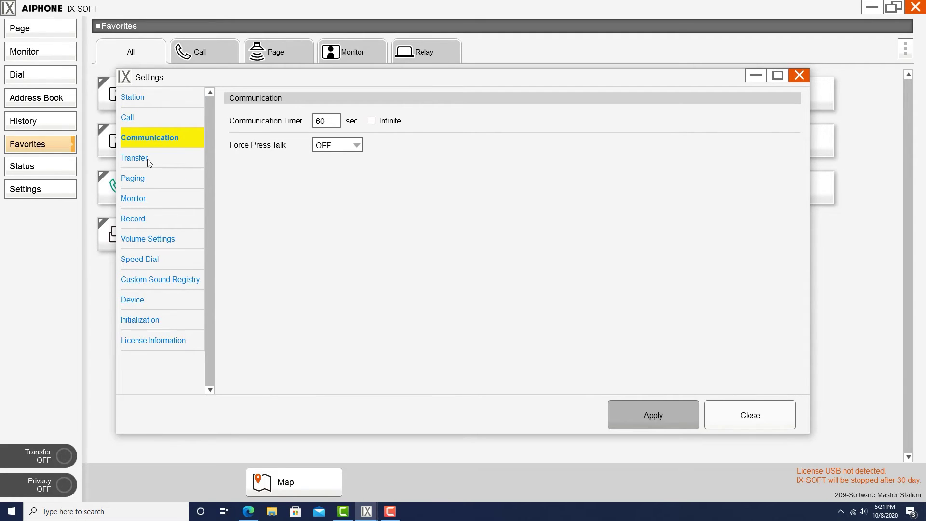
click(147, 158)
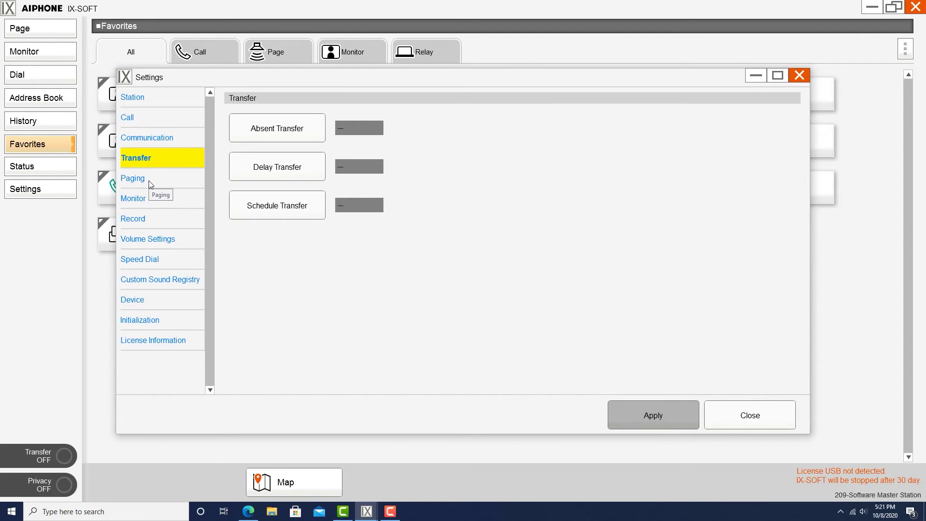
click(150, 185)
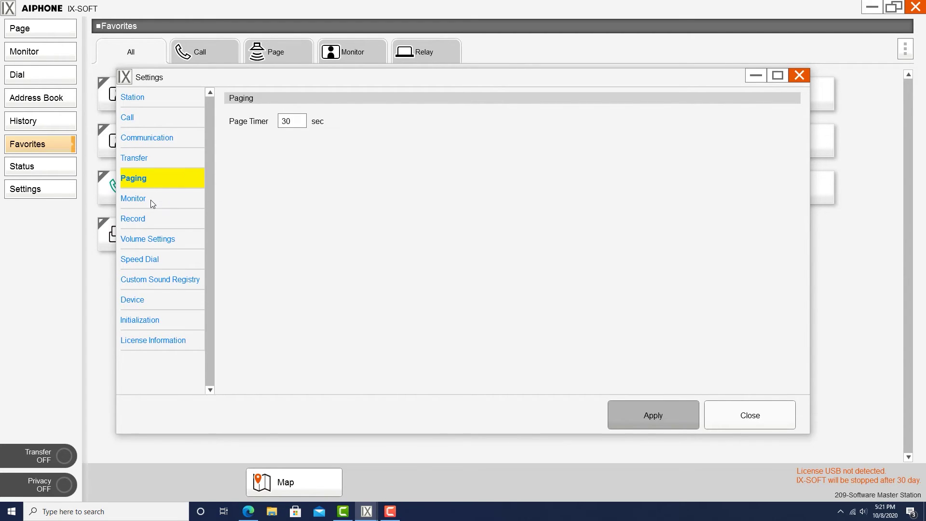
Step: On Monitor settings, keep the scan dwell time at 5 seconds and the monitor timer at 60 seconds
click(150, 201)
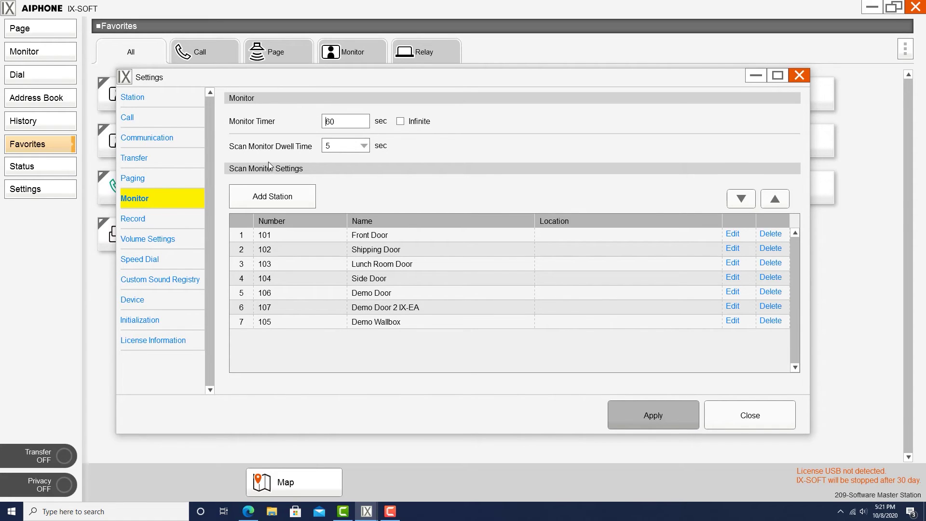
click(365, 146)
click(367, 148)
click(401, 121)
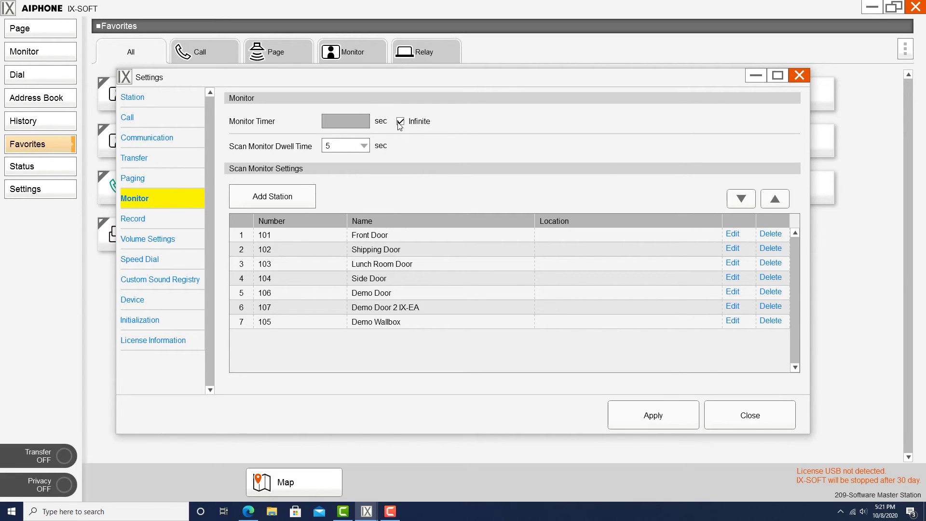
click(402, 123)
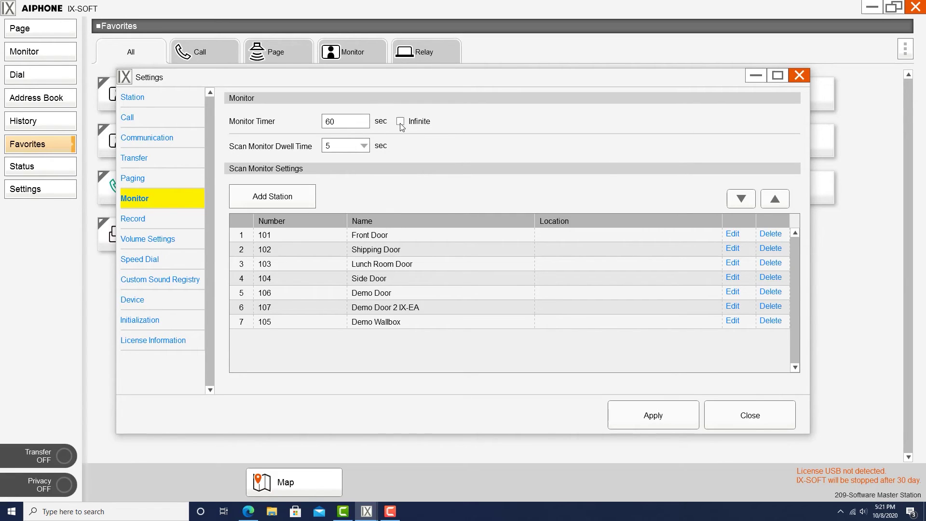
Step: Review the Record and Volume Settings pages, then show the Speed Dial list
click(149, 222)
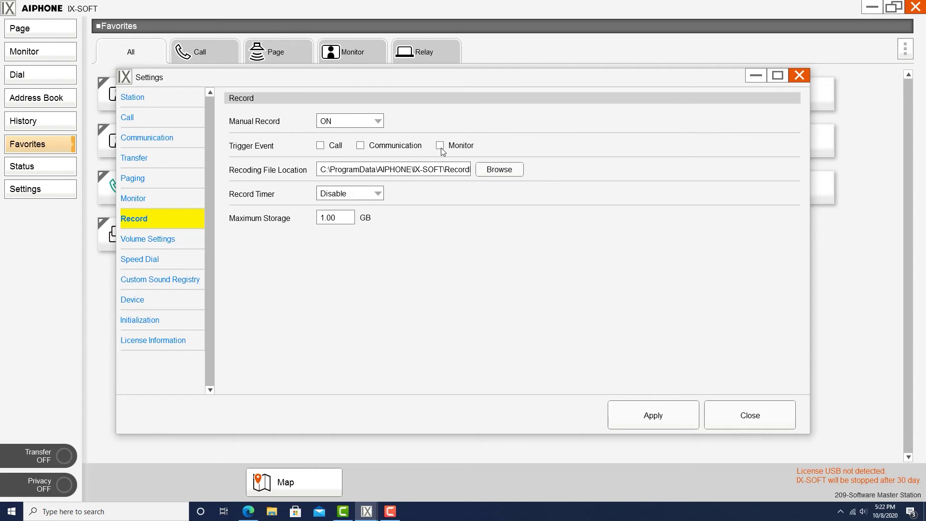
click(144, 238)
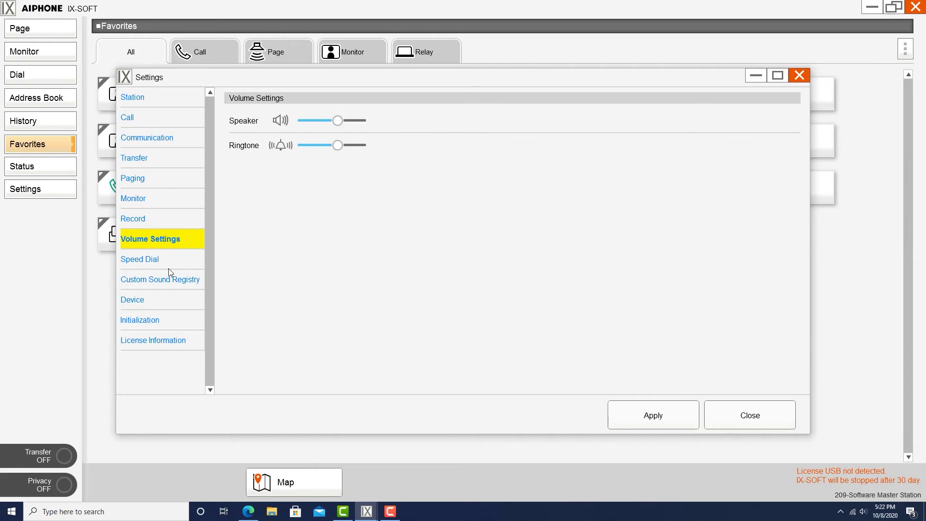
click(139, 266)
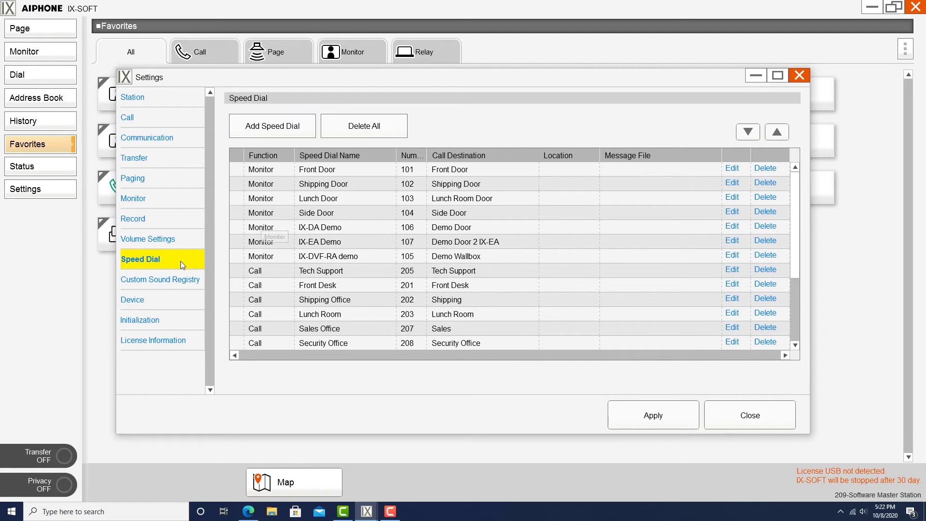
Step: In the Custom Sound Registry, record a new message named 'Test' and upload it
click(154, 280)
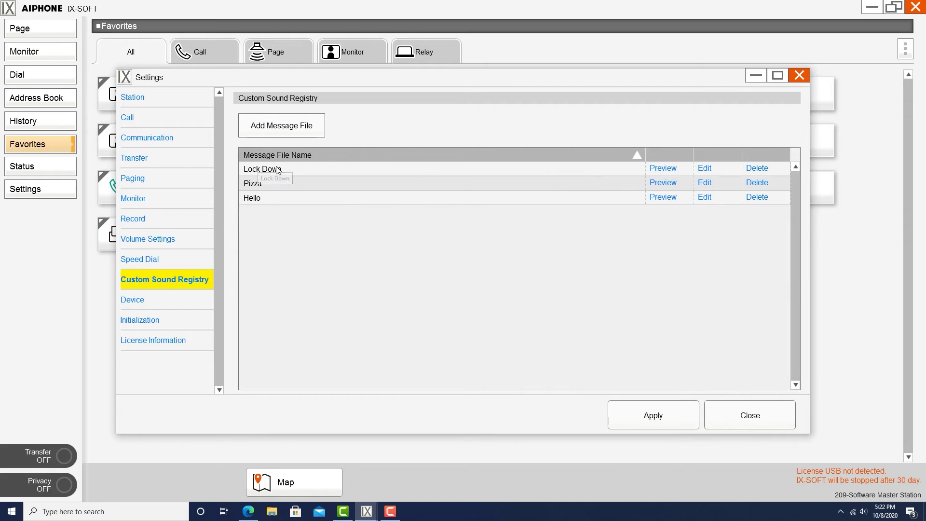
click(285, 128)
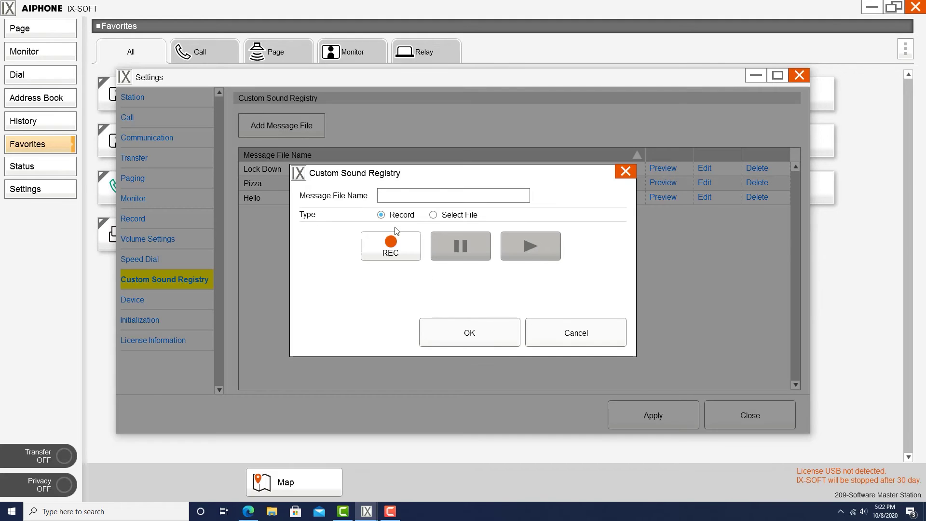
text(TEst)
key(BackSpace)
key(BackSpace)
text(est)
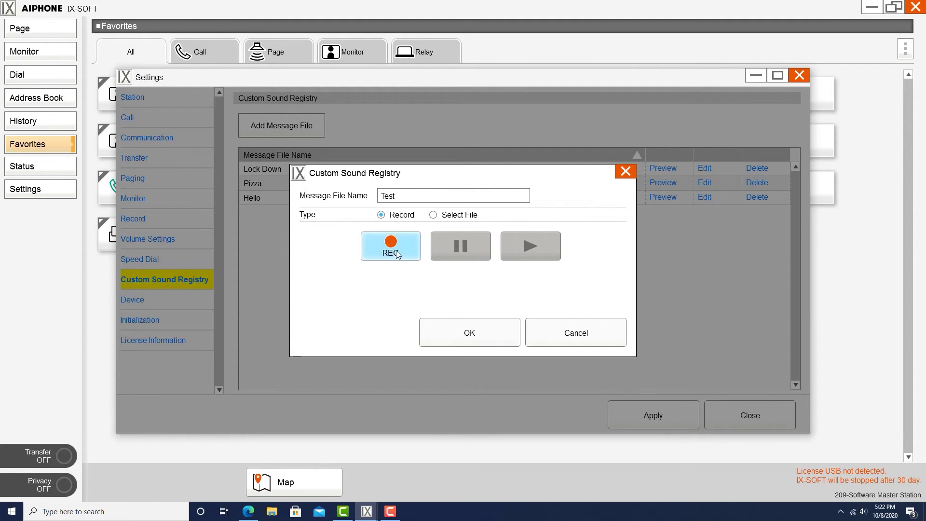
click(395, 249)
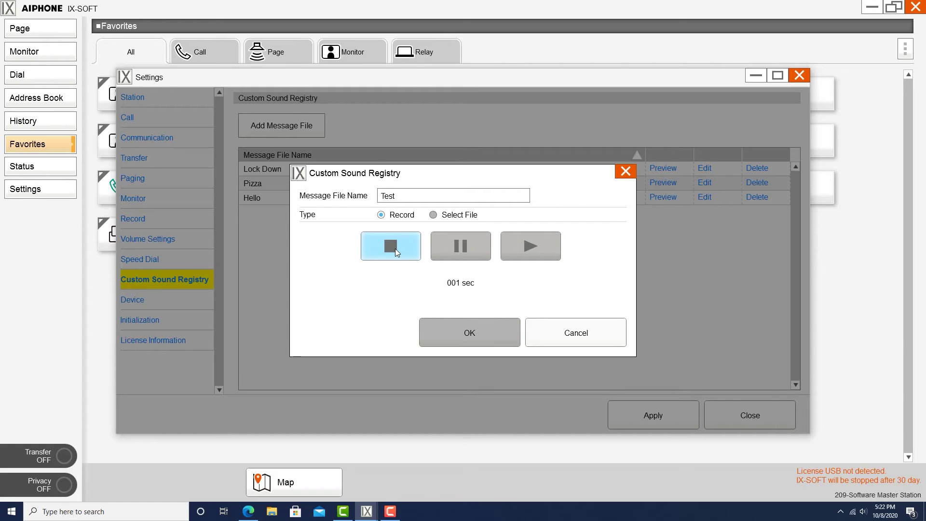
click(377, 258)
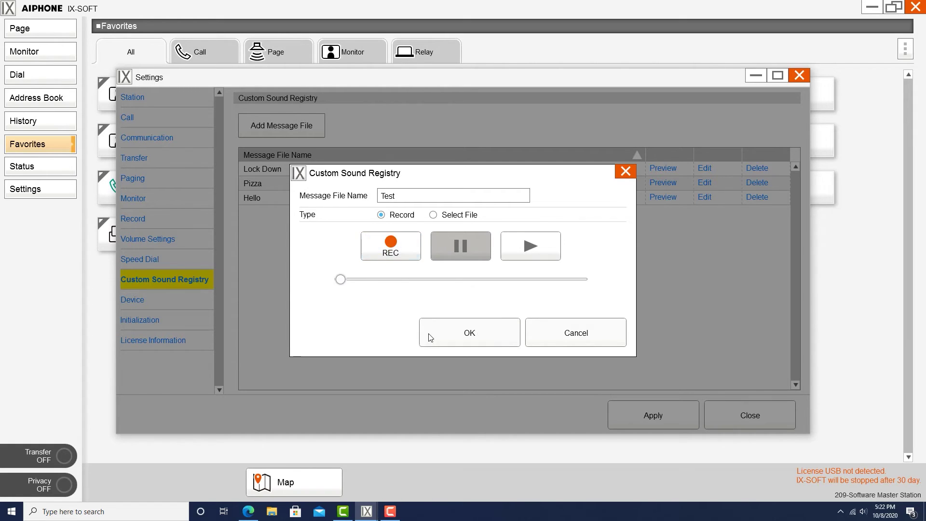
click(464, 332)
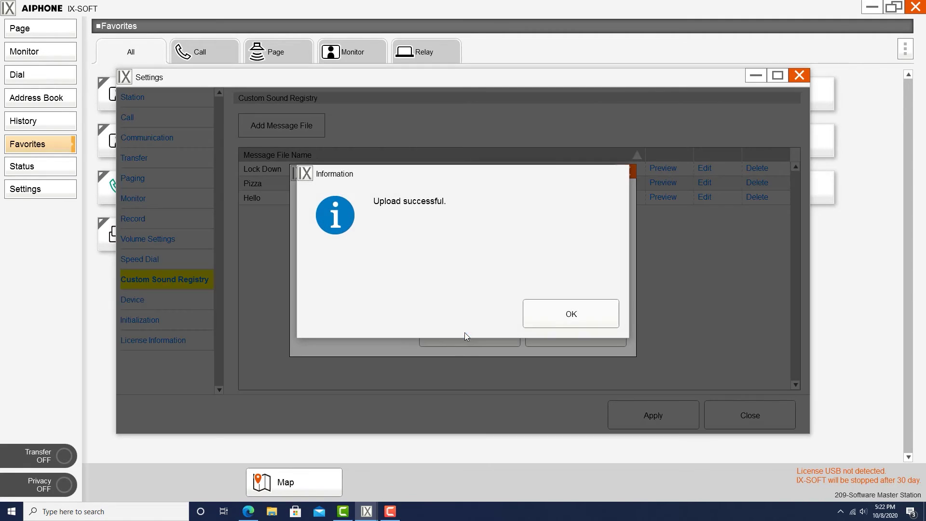
click(546, 323)
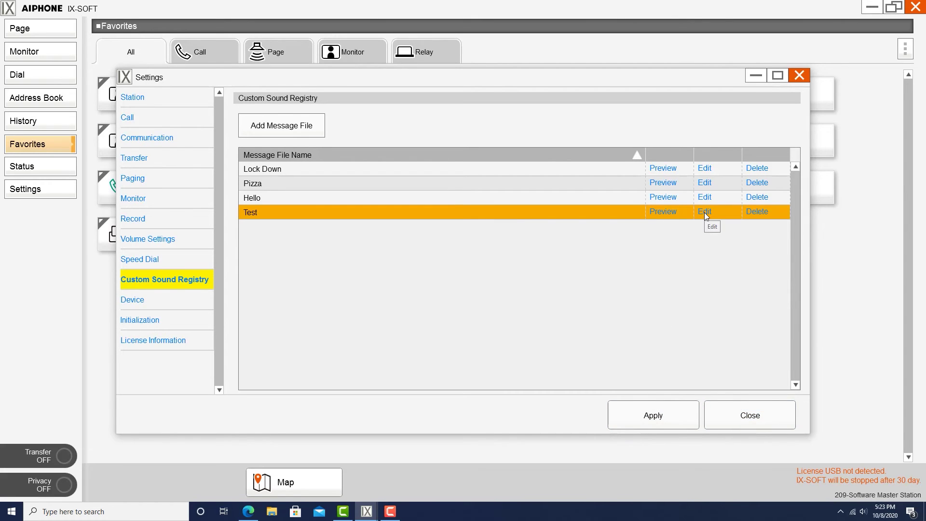
Step: Delete the Test message, apply the change, and show the Device settings page
click(759, 213)
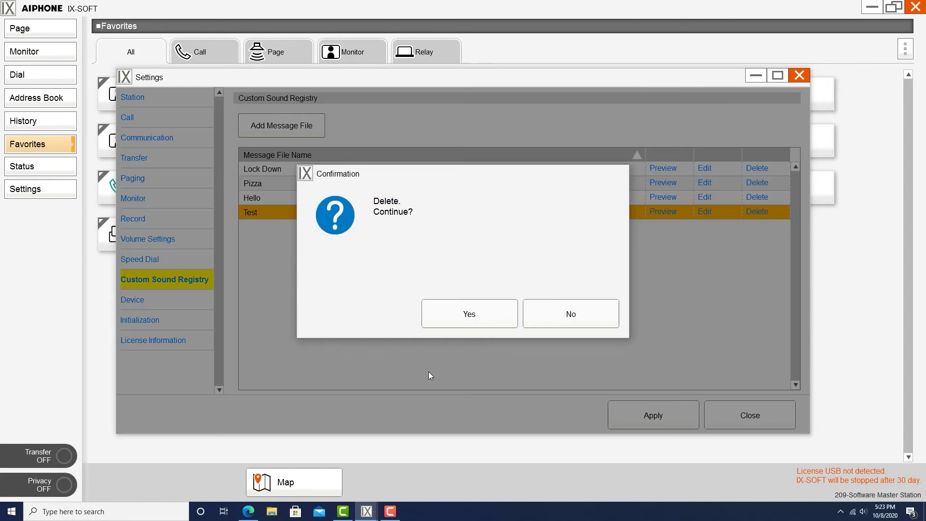
click(453, 311)
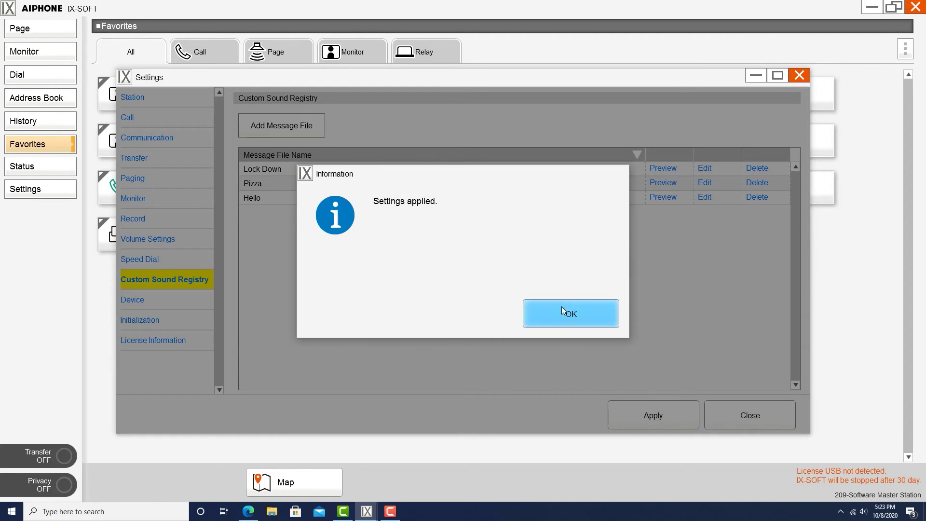
click(543, 313)
click(147, 303)
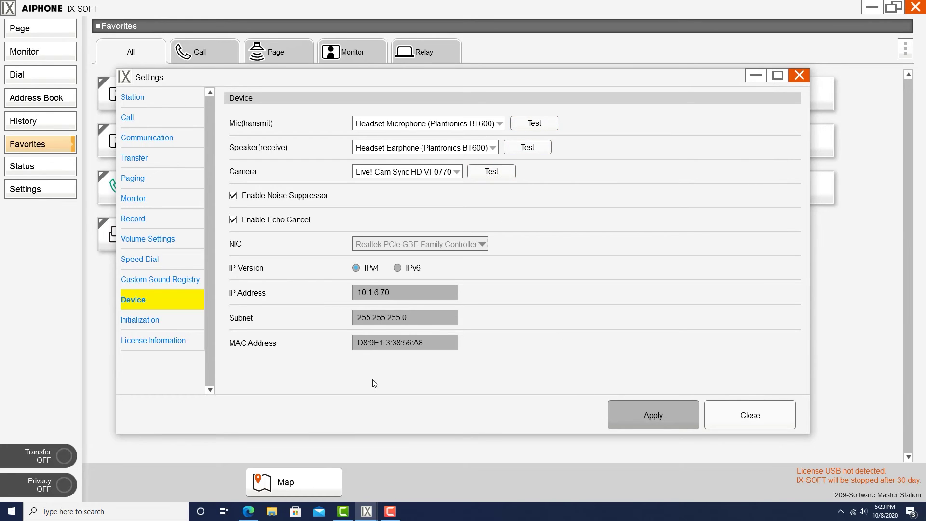
Step: Open the Initialization settings page to review its options
click(129, 324)
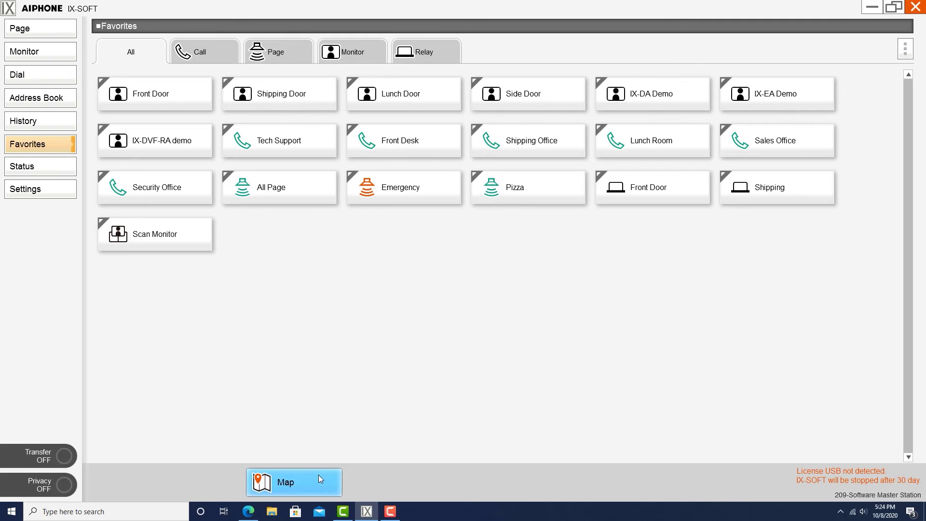
Step: Open the floor-plan Map, reposition and enlarge it, and hide the station name labels
click(319, 479)
click(893, 7)
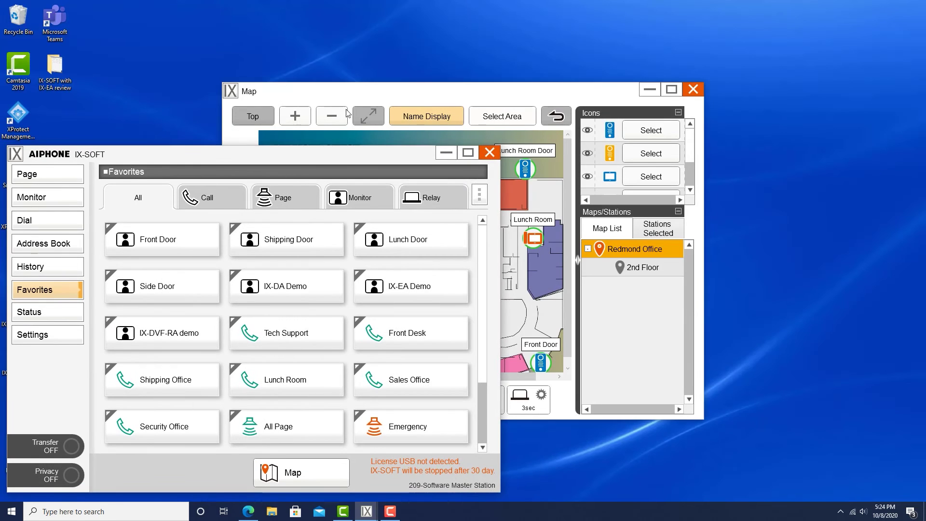
click(342, 86)
drag(343, 91, 477, 33)
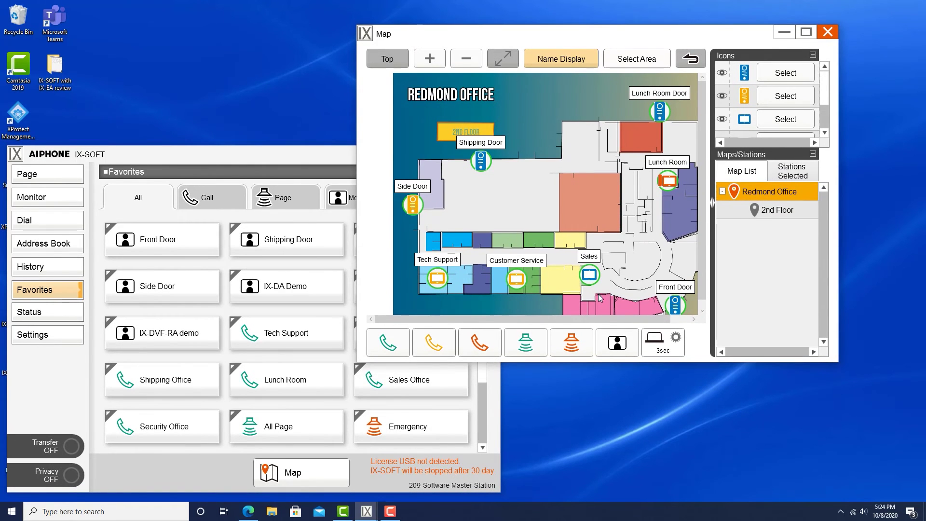
drag(664, 361, 664, 412)
click(562, 59)
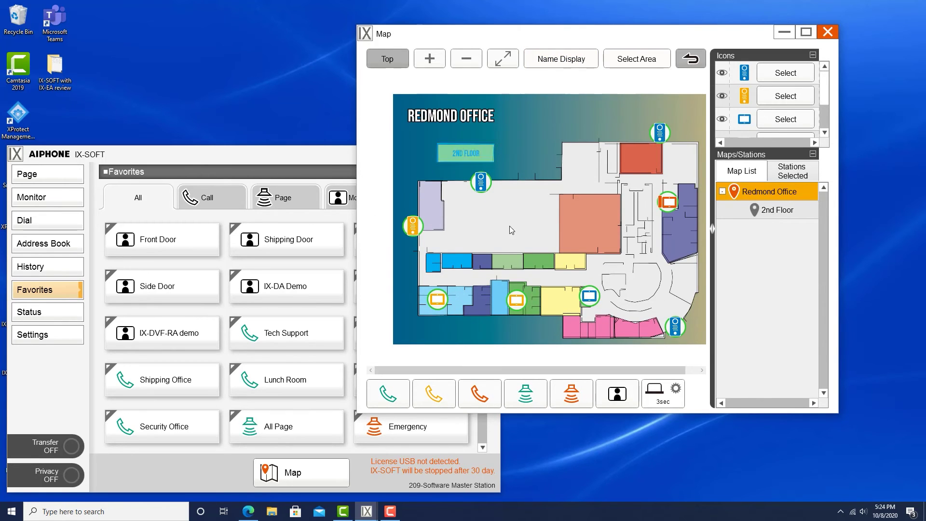
Step: Monitor the 101 - Front Door station, talk with it, and release its door lock
right_click(676, 327)
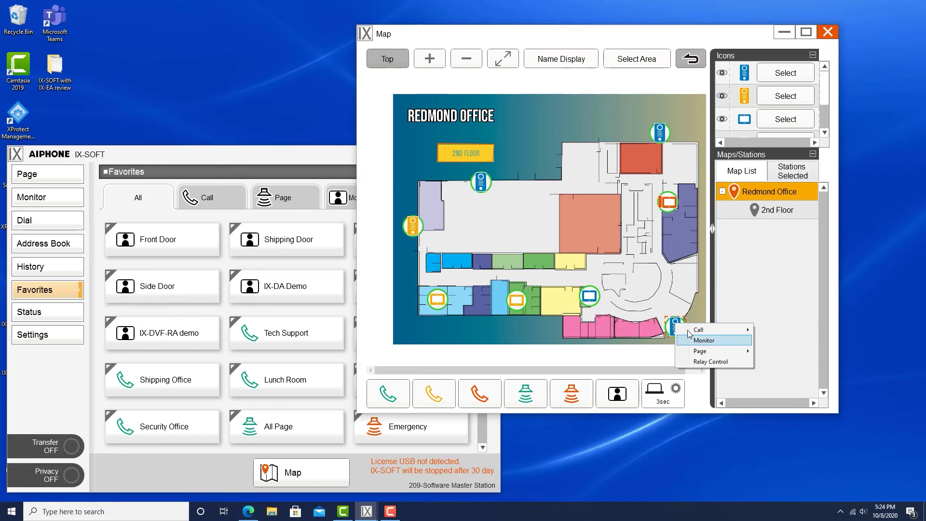
click(704, 340)
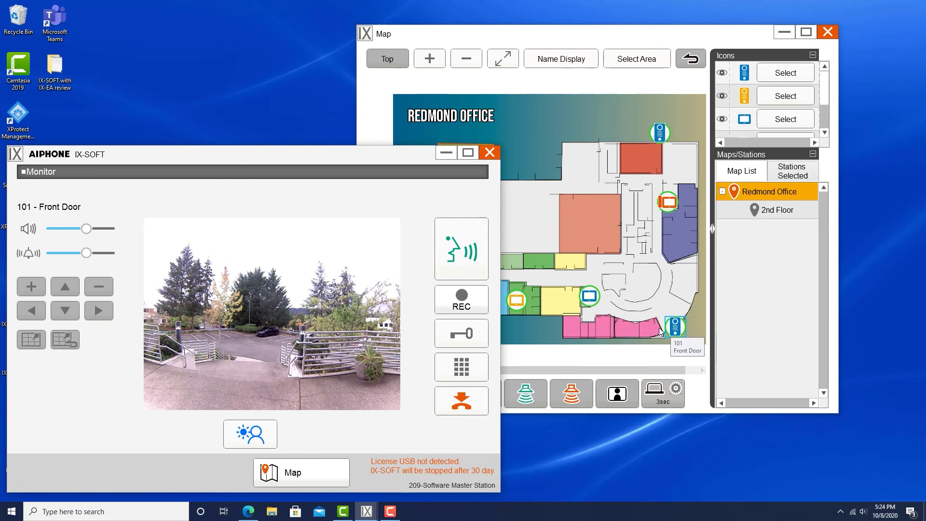
click(461, 337)
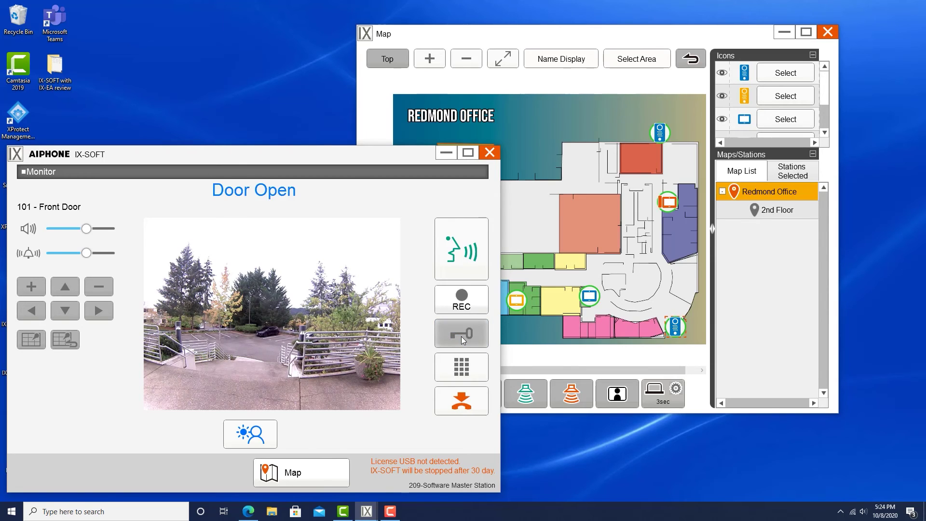
click(461, 261)
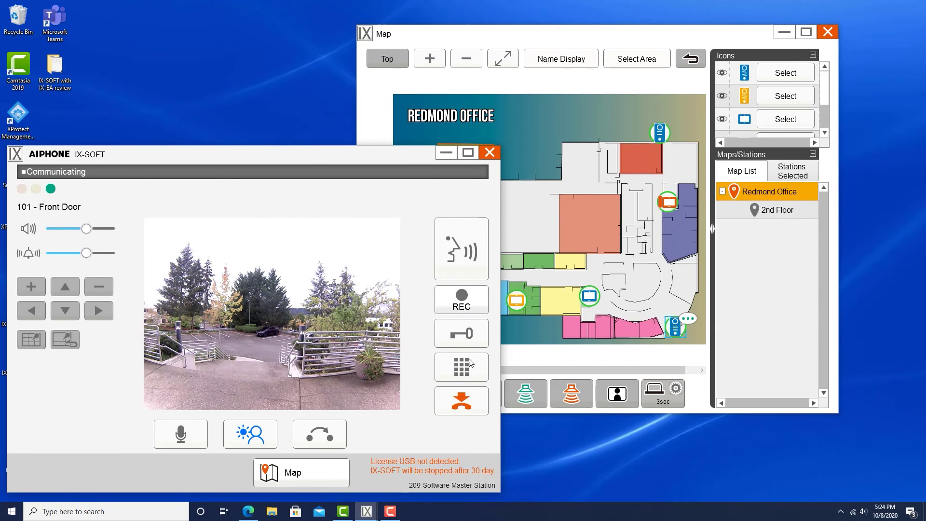
click(447, 334)
Step: End the Front Door call and answer the incoming call from 107 Demo Door 2 IX-EA
click(461, 401)
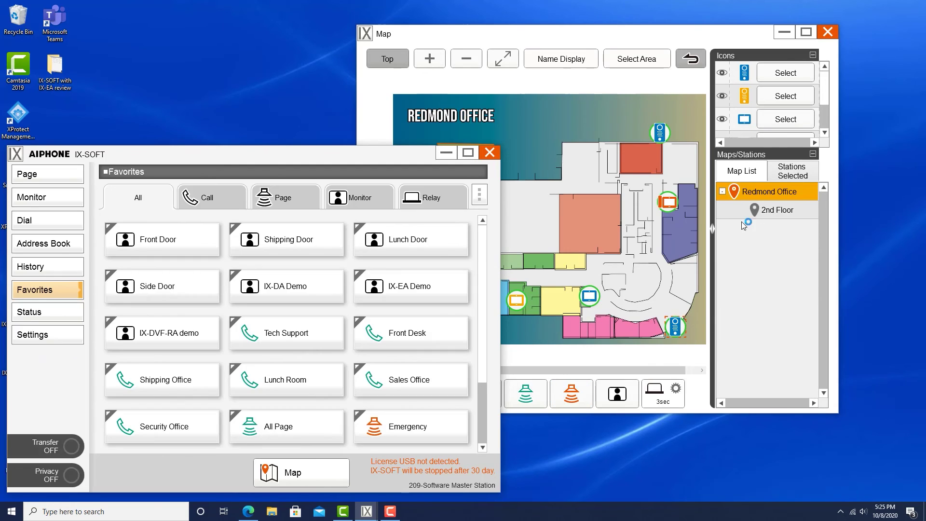
click(694, 326)
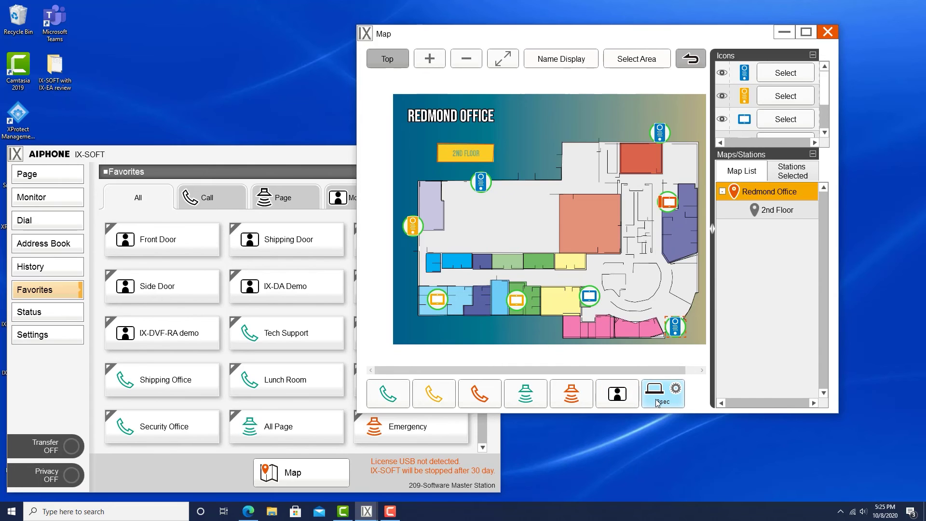
click(525, 248)
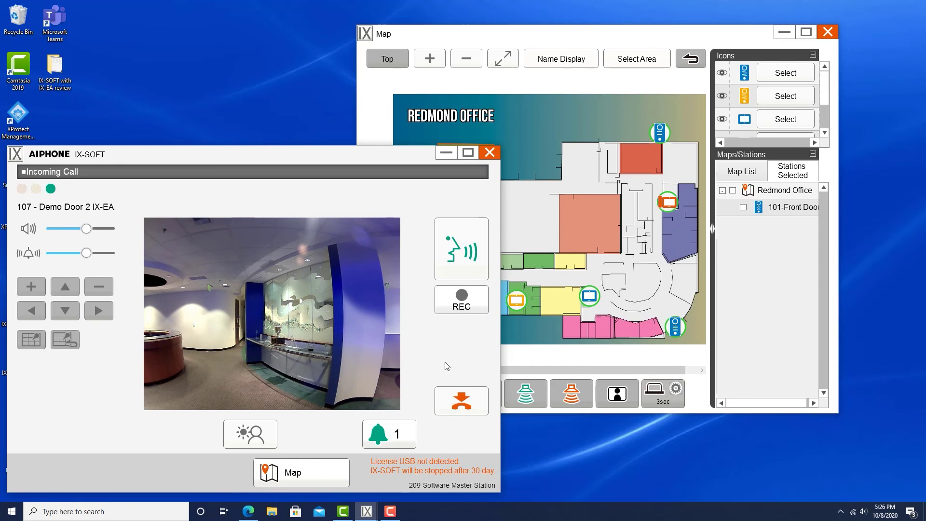
click(445, 244)
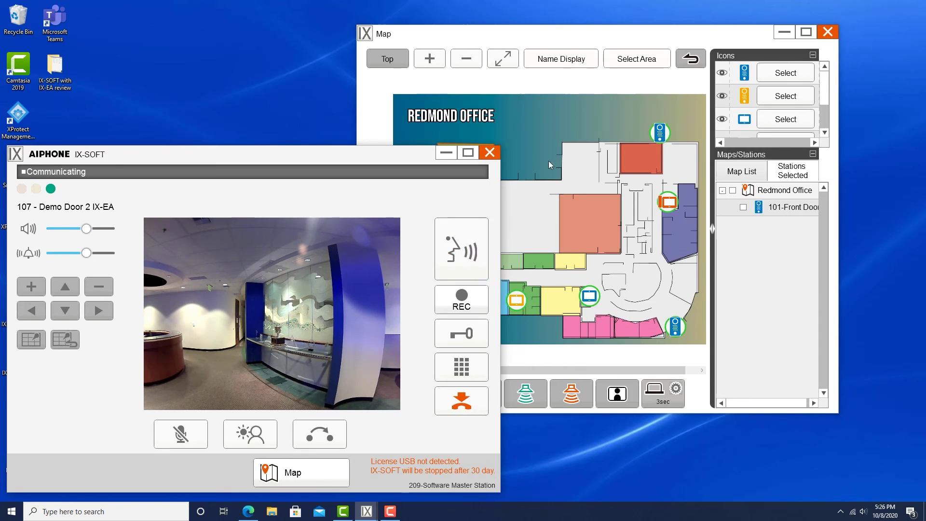
drag(391, 160, 422, 214)
Step: Switch the Map to the 2nd Floor plan and unlock the Demo Door 2 door
click(458, 152)
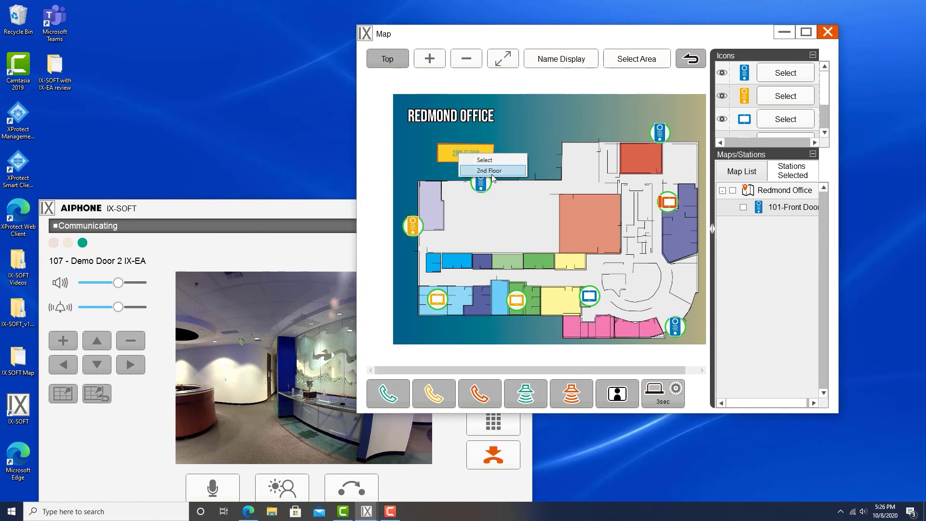
click(491, 173)
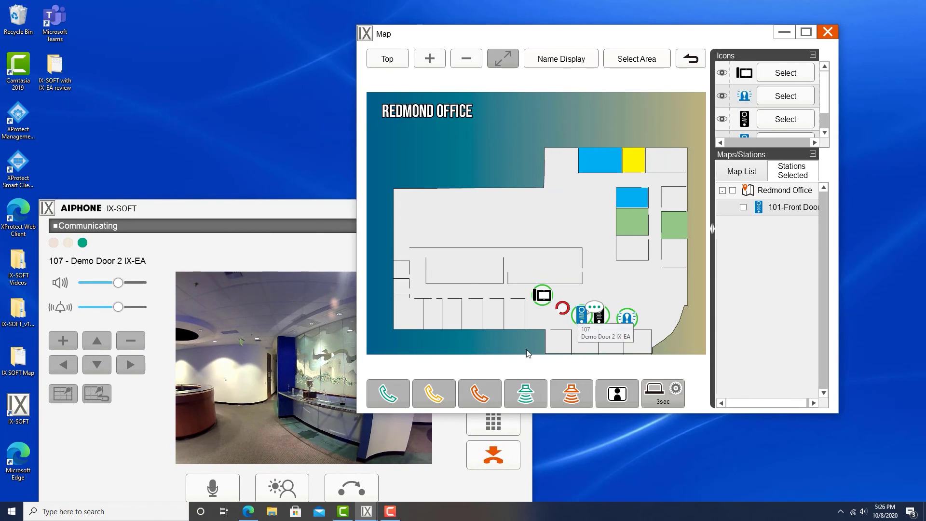
drag(658, 36, 697, 11)
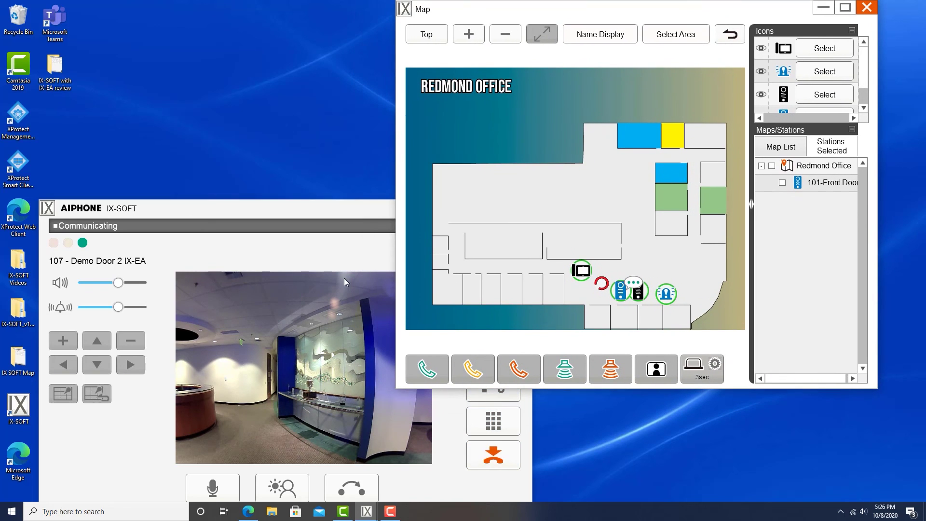
click(489, 394)
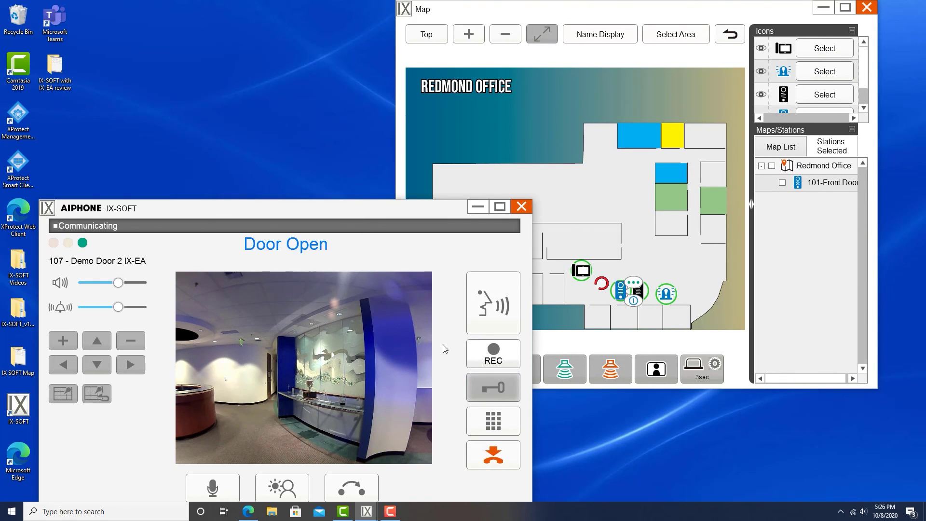
Step: Hang up the Demo Door 2 call and return the Map to the top-level Redmond Office plan
click(478, 464)
click(664, 15)
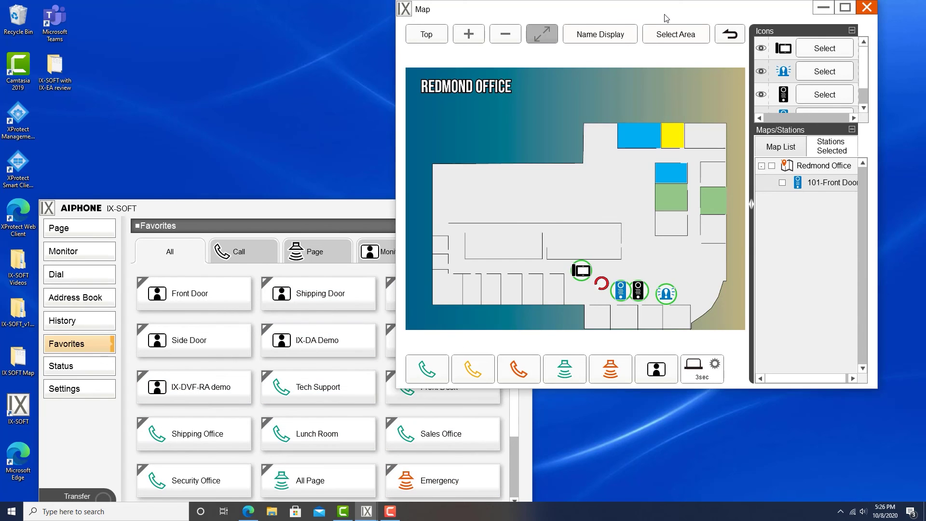
drag(660, 14, 662, 54)
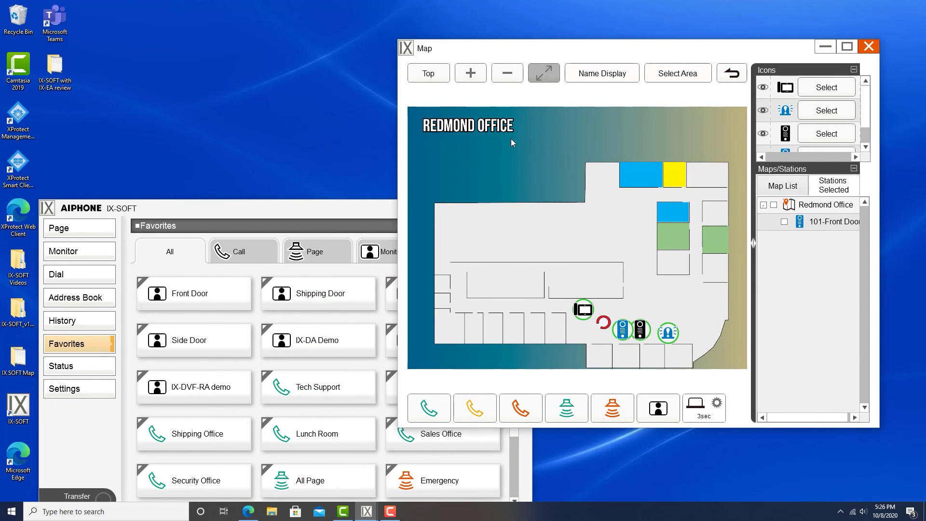
click(431, 77)
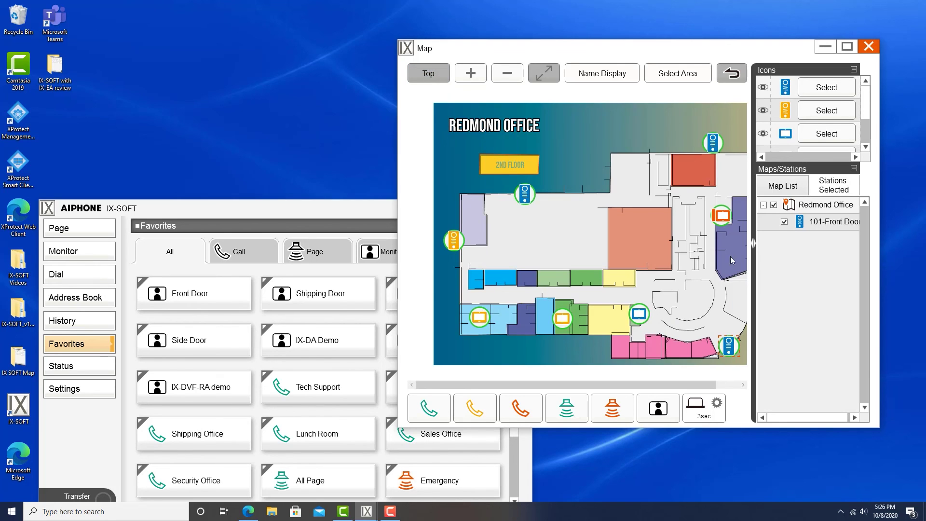
Step: Clear the station selection on the map, then zoom the floor plan in and back out
click(742, 261)
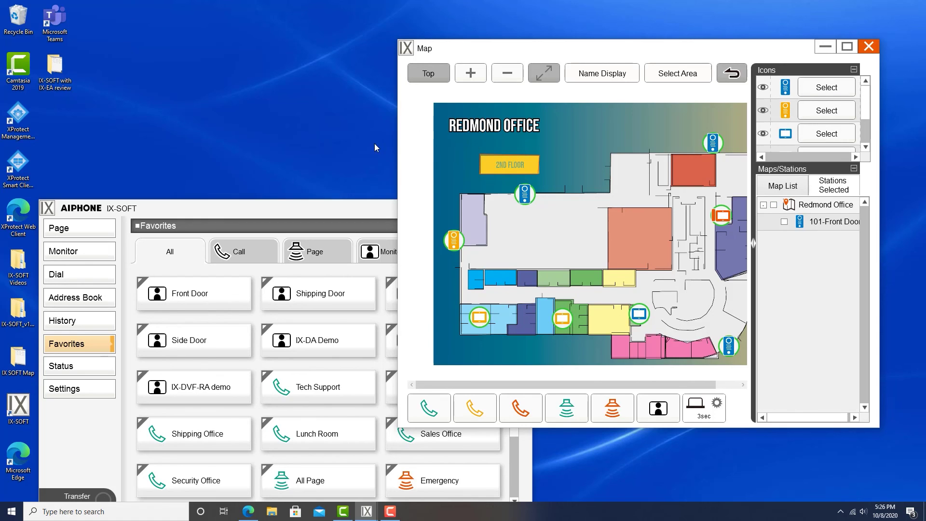
drag(662, 49, 584, 67)
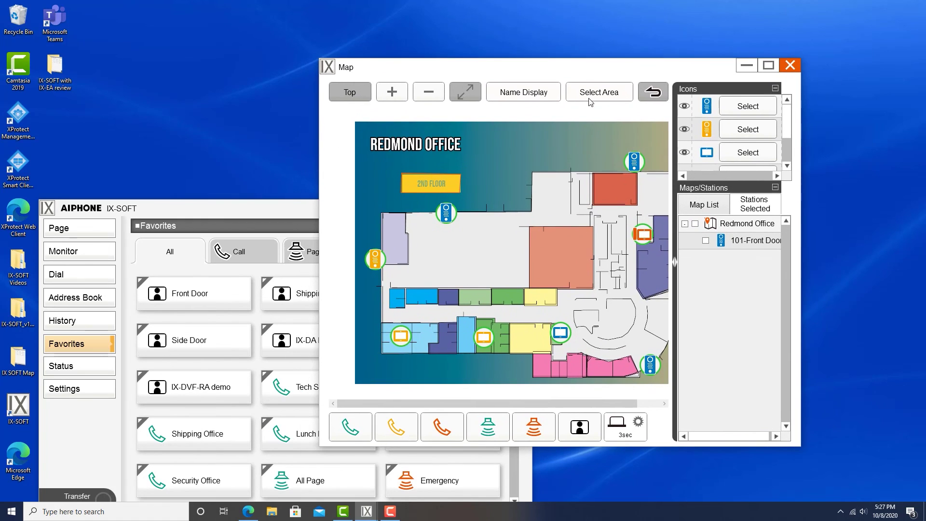
click(401, 92)
click(428, 92)
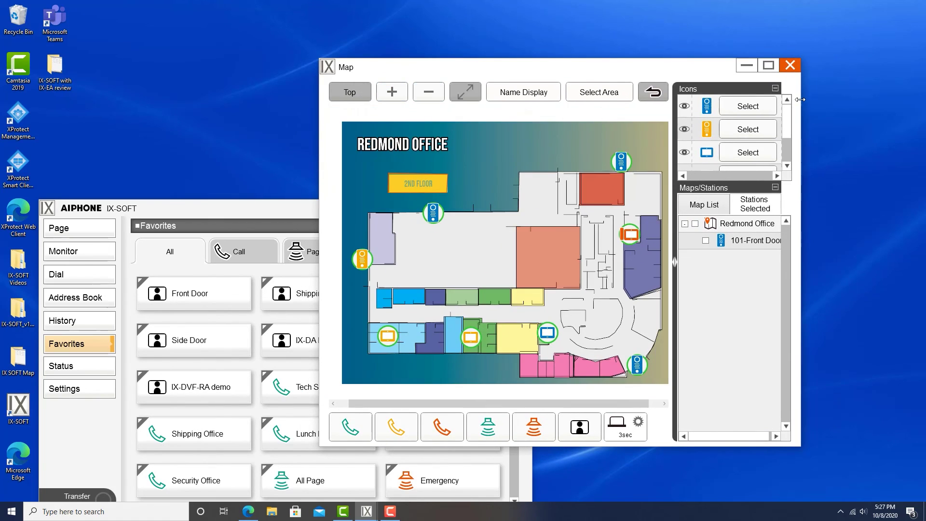